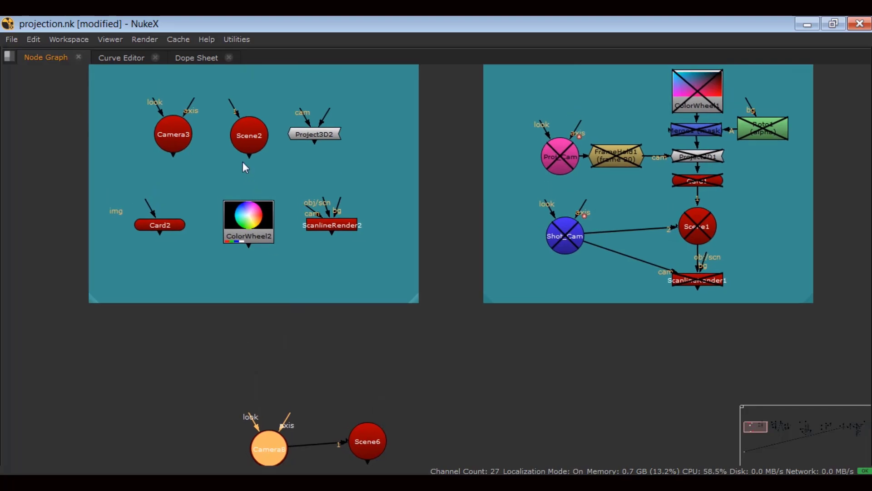
# Step: Duplicate the Card2 node beside Scene6 and connect the copy to Scene6
pyautogui.click(156, 230)
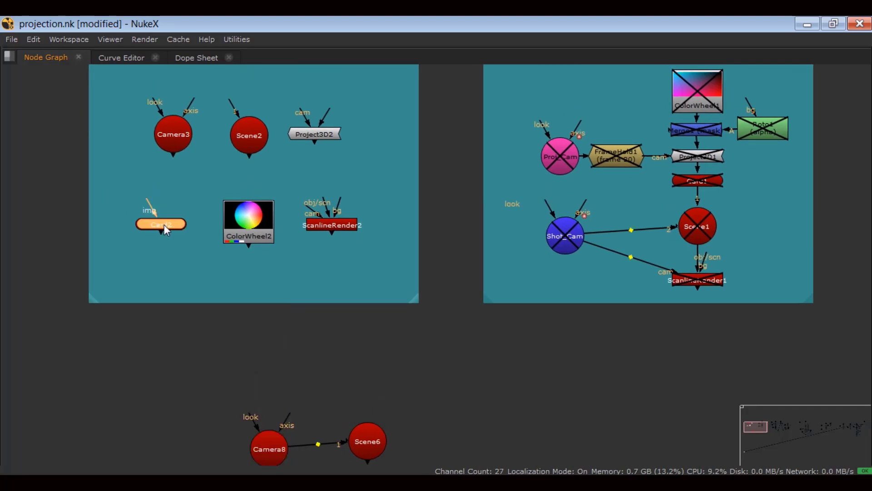
pyautogui.moveTo(164, 224); pyautogui.dragTo(361, 306, button='middle')
pyautogui.hotkey('ctrl', 'v')
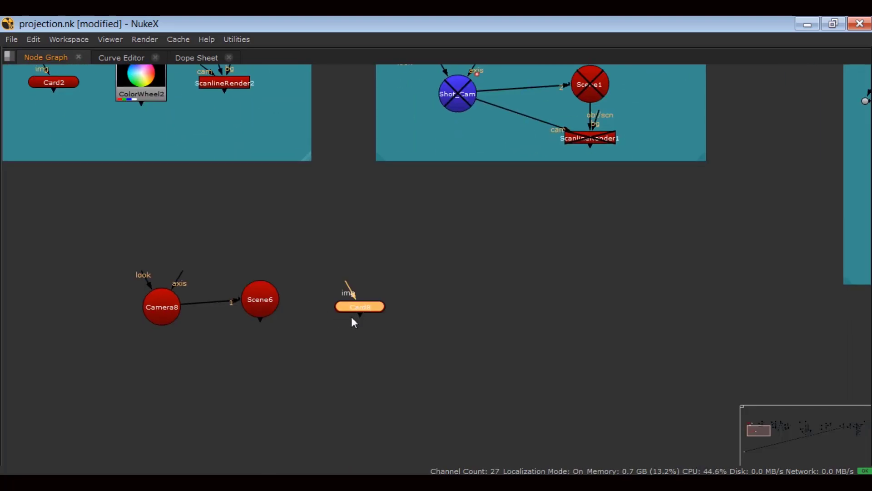
pyautogui.moveTo(346, 321); pyautogui.dragTo(272, 304)
# Step: Duplicate the ScanlineRender2 node from the Projection Requirement backdrop into the space below Scene6
pyautogui.moveTo(201, 174); pyautogui.dragTo(263, 238, button='middle')
pyautogui.click(288, 147)
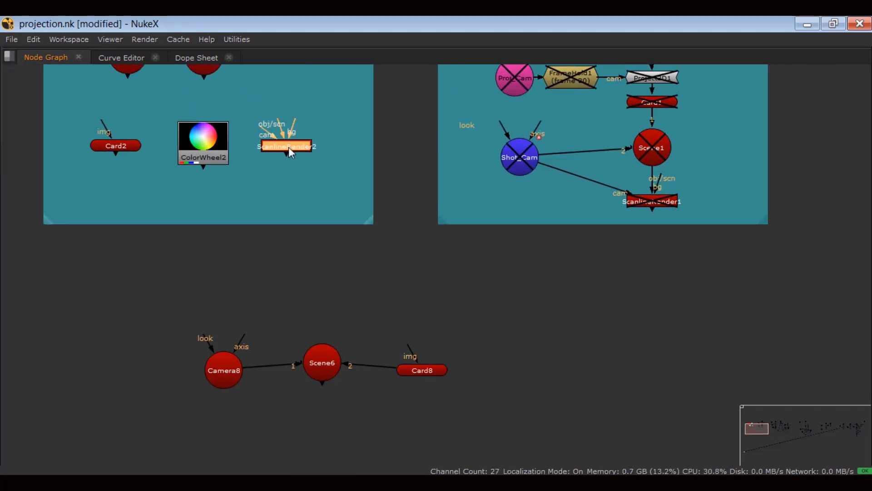
pyautogui.scroll(3, 335, 321)
pyautogui.scroll(-2, 265, 404)
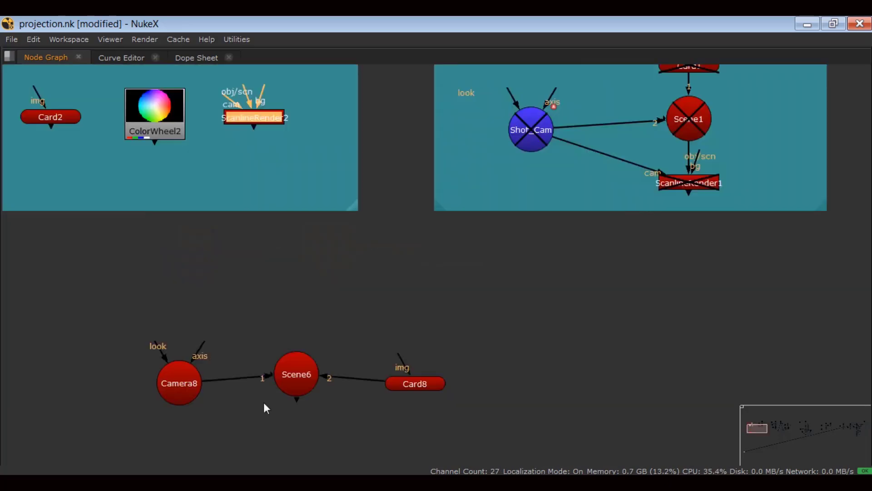
pyautogui.click(274, 440)
pyautogui.hotkey('ctrl', 'v')
pyautogui.scroll(3, 273, 429)
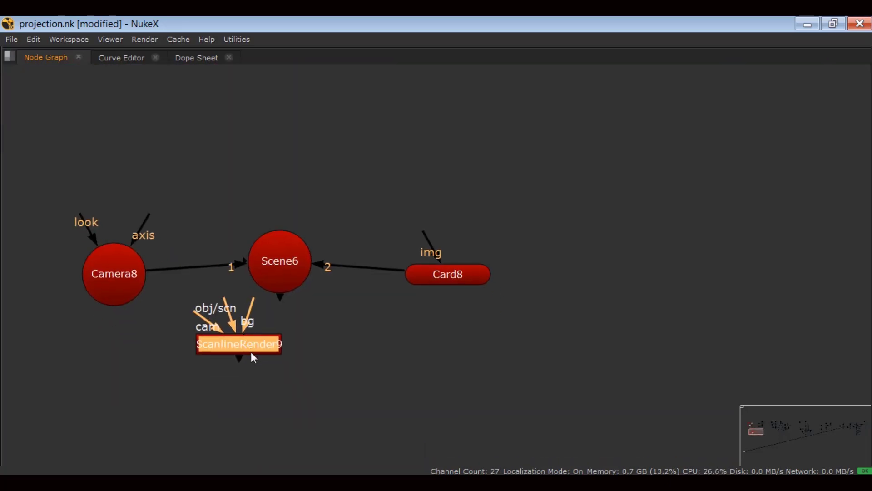
# Step: Connect the new ScanlineRender's obj/scn input to Scene6 and its cam input to Camera8, keeping the nodes aligned
pyautogui.moveTo(253, 358); pyautogui.dragTo(287, 417)
pyautogui.click(348, 377)
pyautogui.moveTo(254, 359); pyautogui.dragTo(275, 273)
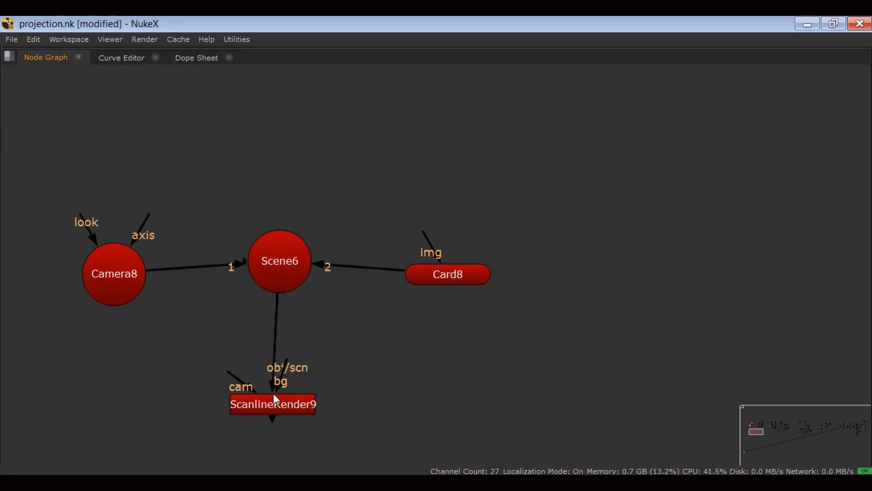
pyautogui.moveTo(274, 398); pyautogui.dragTo(281, 398)
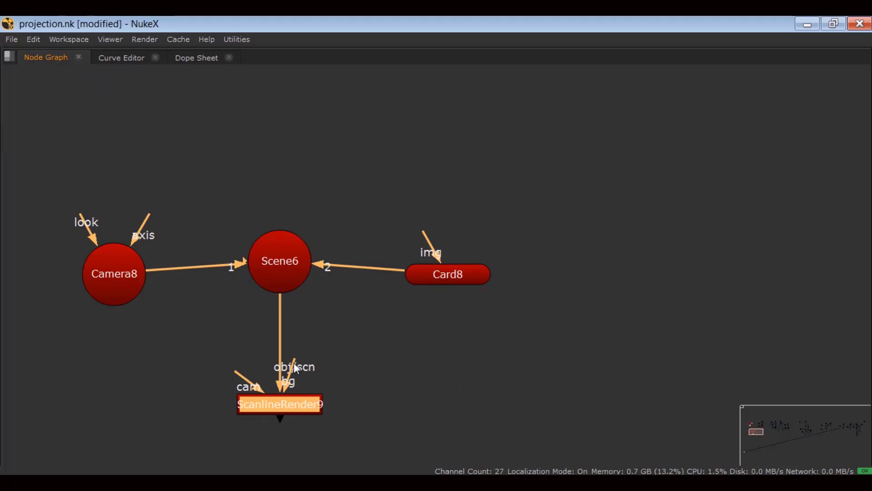
pyautogui.moveTo(239, 374); pyautogui.dragTo(119, 285)
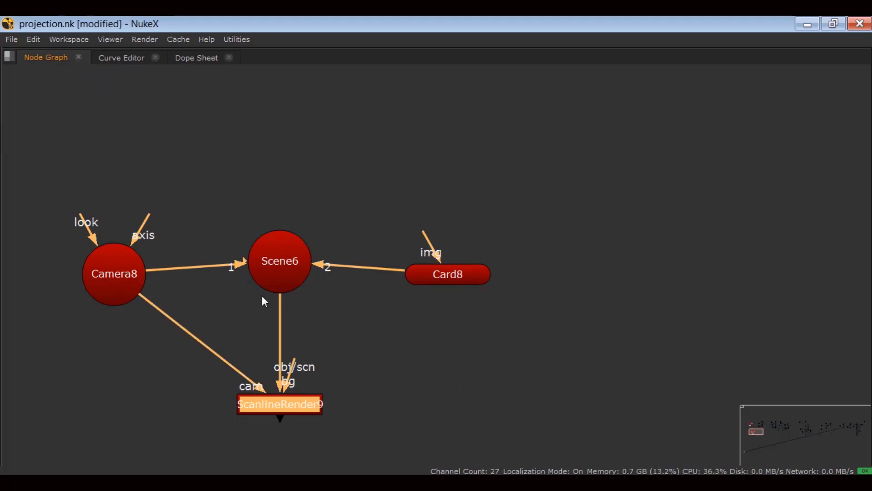
pyautogui.moveTo(281, 269); pyautogui.dragTo(284, 281)
pyautogui.click(508, 369)
# Step: Duplicate the ColorWheel2 node, place the copy above Card8 and connect it to Card8's img input
pyautogui.scroll(-3, 391, 181)
pyautogui.moveTo(385, 166); pyautogui.dragTo(410, 309, button='middle')
pyautogui.moveTo(357, 157); pyautogui.dragTo(357, 245, button='middle')
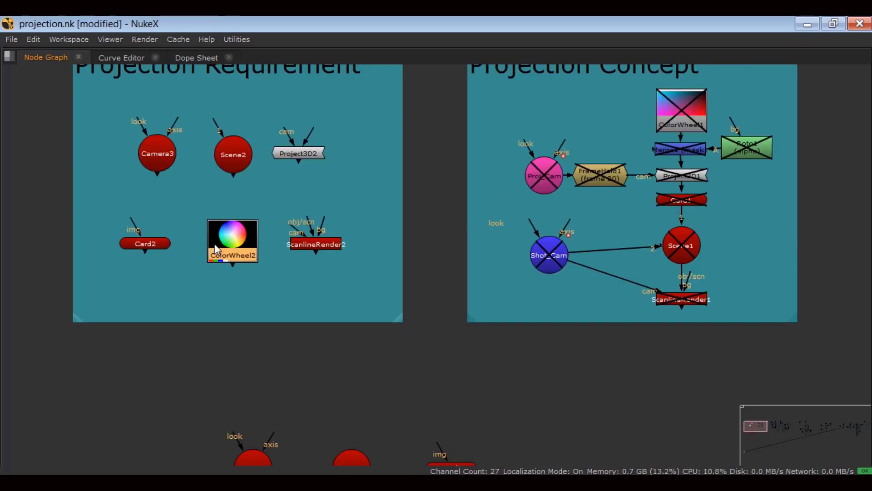
pyautogui.moveTo(318, 373); pyautogui.dragTo(235, 224, button='middle')
pyautogui.scroll(1, 358, 271)
pyautogui.hotkey('ctrl', 'v')
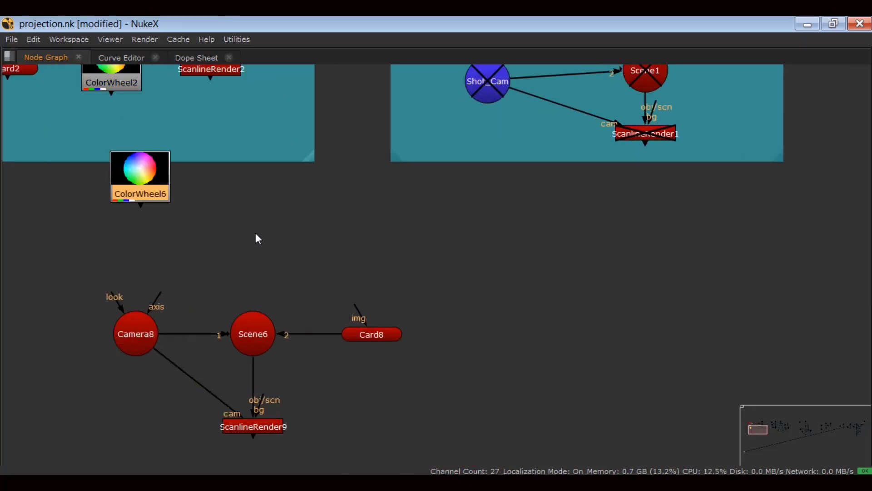
pyautogui.moveTo(132, 190); pyautogui.dragTo(364, 257)
pyautogui.moveTo(363, 312); pyautogui.dragTo(364, 256)
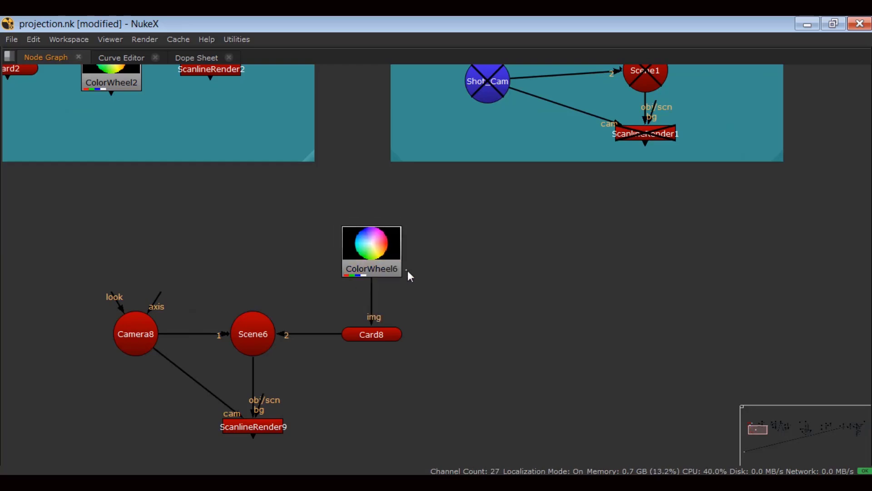
# Step: Display Scene6 in the enlarged 3D viewer and examine the camera and the textured card from several angles
pyautogui.press('space')
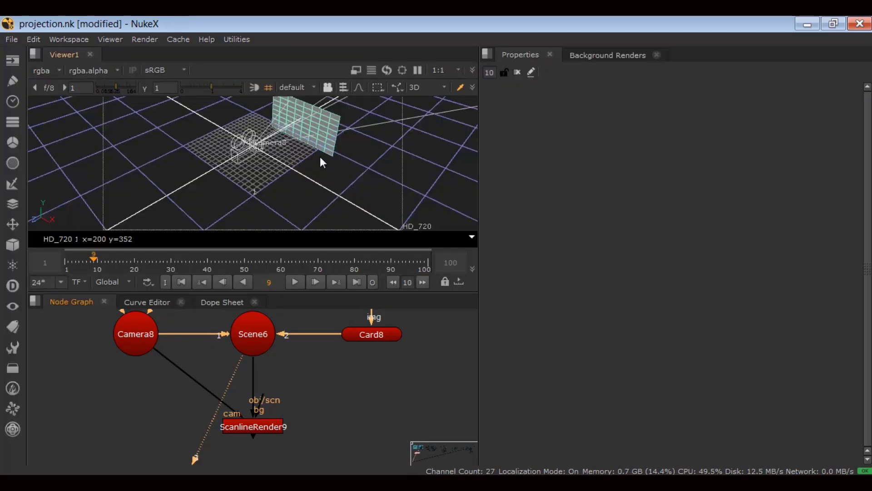
pyautogui.press('space')
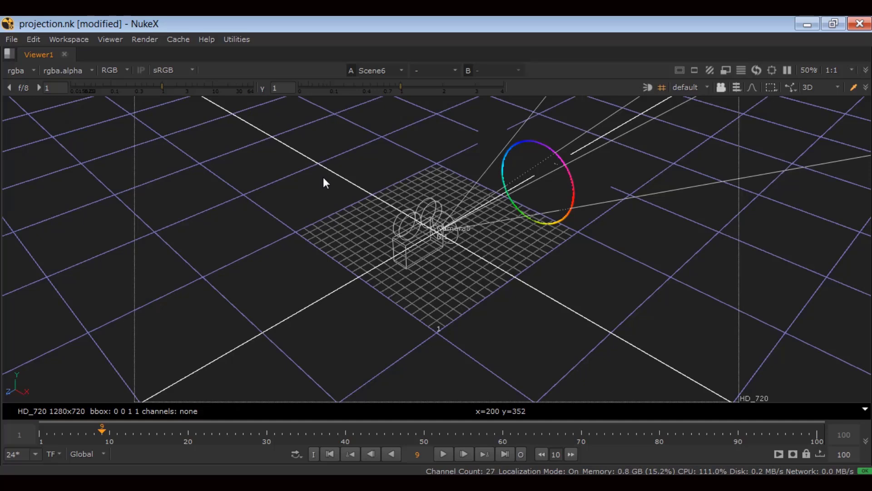
pyautogui.keyDown('ctrl'); pyautogui.moveTo(359, 244); pyautogui.dragTo(535, 217); pyautogui.keyUp('ctrl')
pyautogui.scroll(2, 543, 220)
pyautogui.click(559, 231)
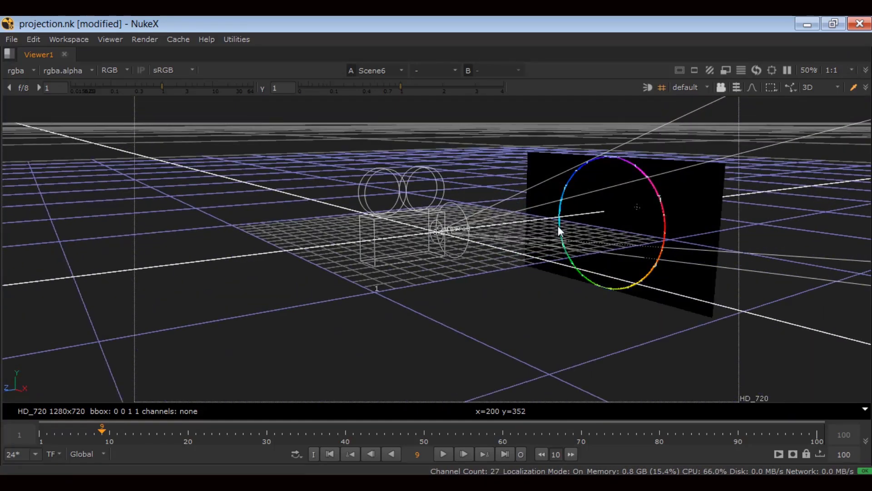
pyautogui.keyDown('ctrl'); pyautogui.moveTo(584, 231); pyautogui.dragTo(443, 257); pyautogui.keyUp('ctrl')
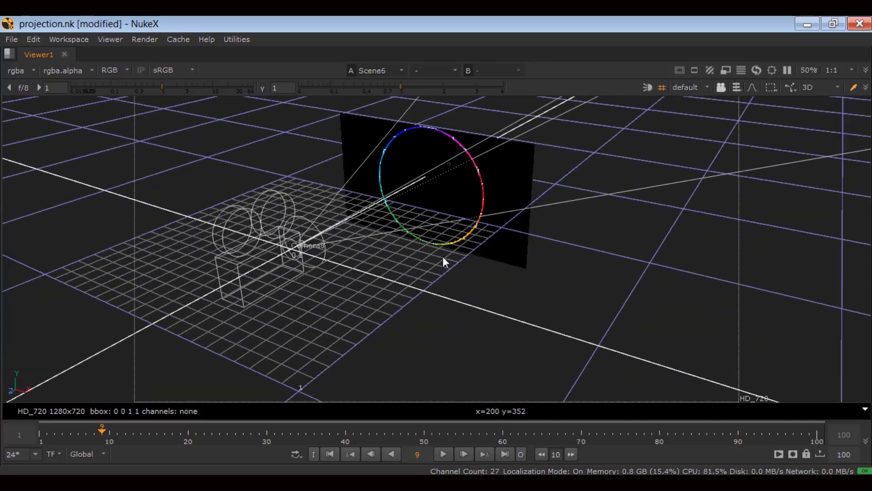
# Step: Set the viewer's 3D renderer to Nuke
pyautogui.press('space')
pyautogui.press('s')
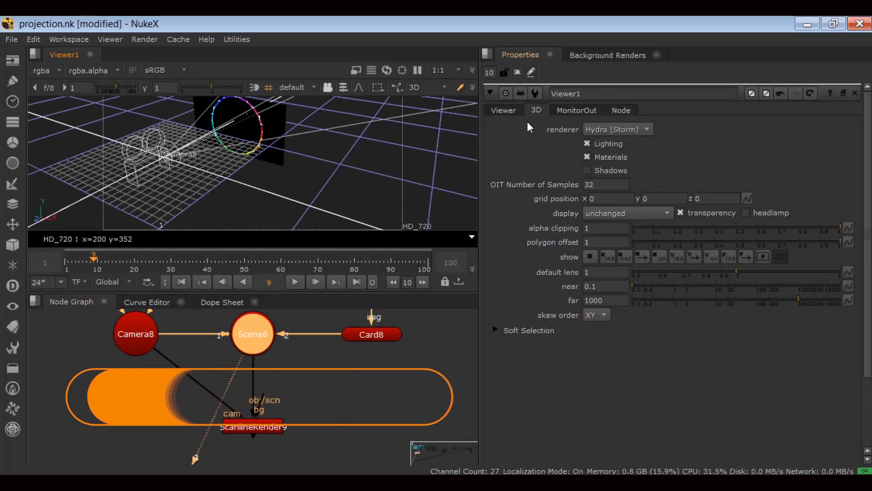
pyautogui.click(598, 129)
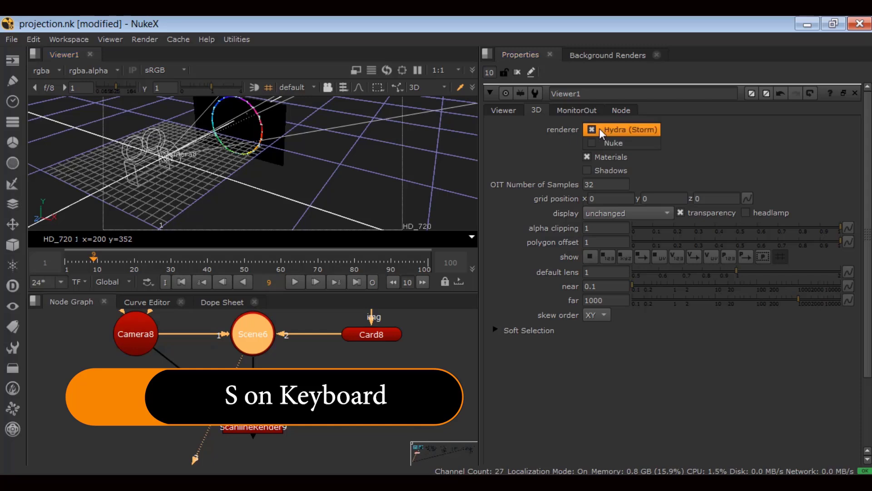
pyautogui.click(601, 141)
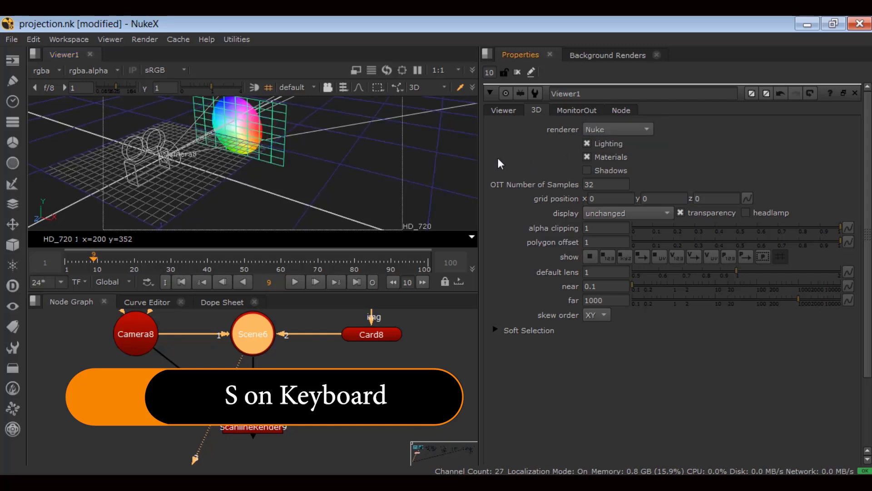
# Step: Move Card8 away from the camera along the z axis to about -1.235
pyautogui.click(279, 163)
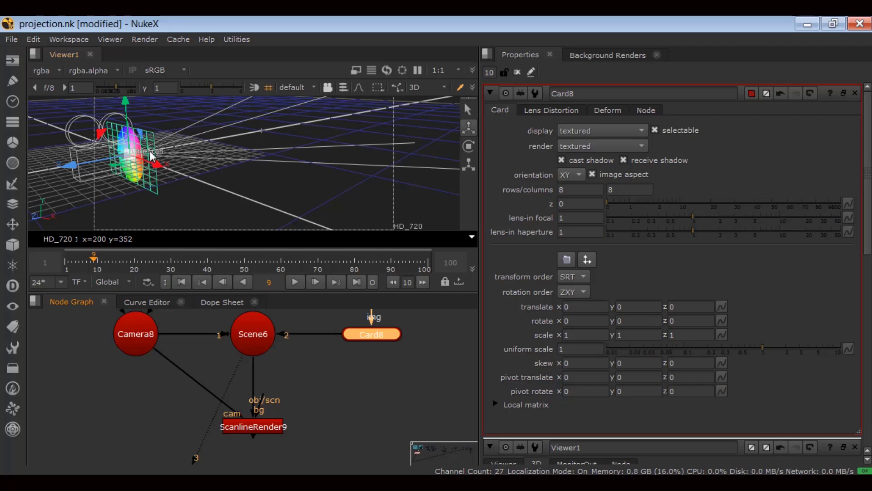
pyautogui.moveTo(151, 156); pyautogui.dragTo(220, 157)
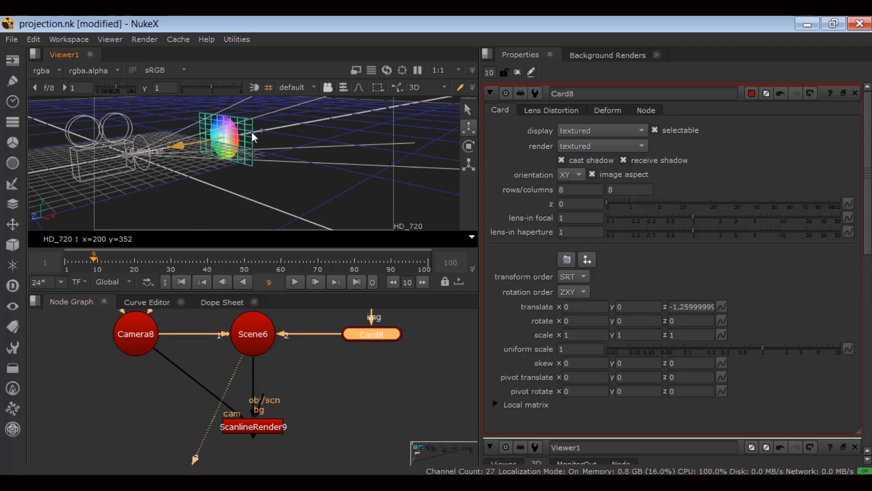
pyautogui.click(470, 323)
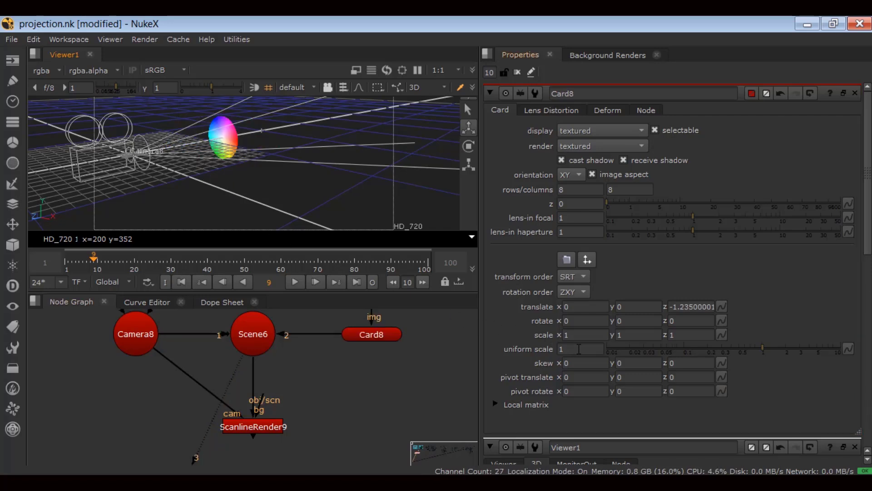
# Step: Try a uniform scale of 2 on Card8 and reduce it to 1.45
pyautogui.click(579, 349)
pyautogui.write('2')
pyautogui.press('Return')
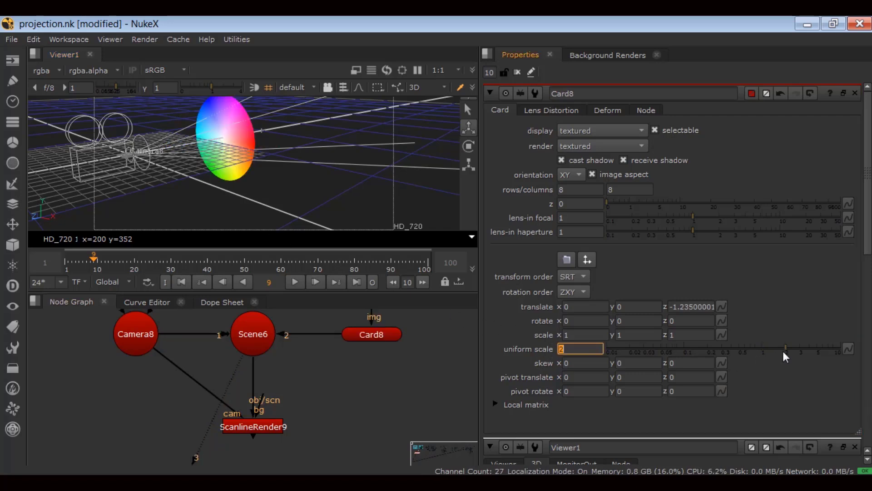
pyautogui.moveTo(786, 357)
pyautogui.mouseDown()
pyautogui.moveTo(767, 354)
pyautogui.moveTo(803, 354)
pyautogui.moveTo(765, 352)
pyautogui.moveTo(789, 352)
pyautogui.moveTo(778, 353)
pyautogui.mouseUp()
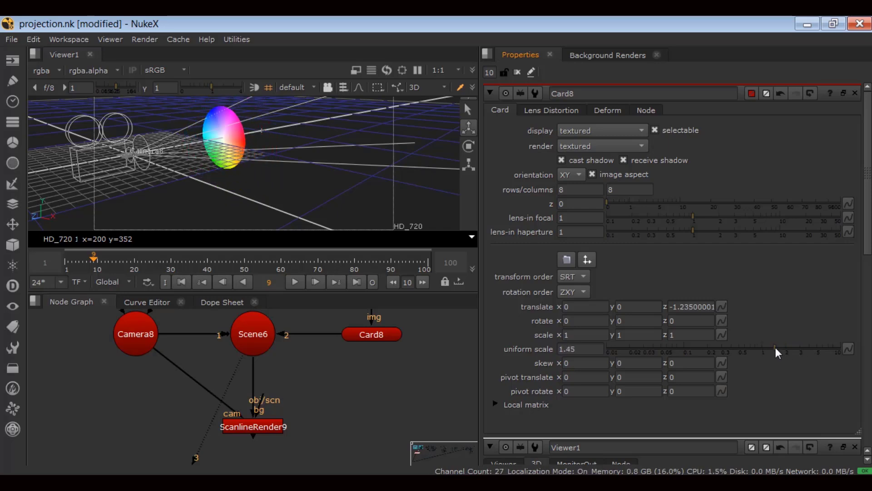
# Step: Insert a copy of the Project3D2 node between ColorWheel6 and Card8, and connect its cam input to Camera8
pyautogui.press('space')
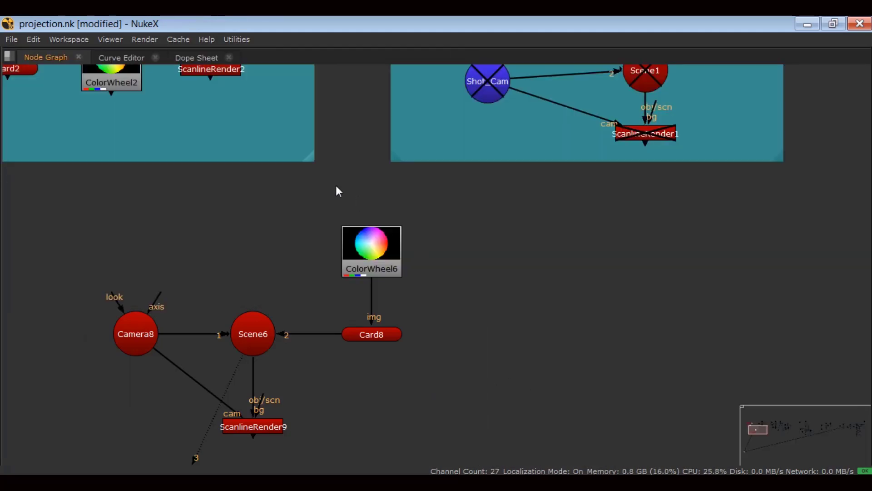
pyautogui.moveTo(334, 208); pyautogui.dragTo(477, 343, button='middle')
pyautogui.moveTo(337, 179); pyautogui.dragTo(391, 263, button='middle')
pyautogui.moveTo(440, 153); pyautogui.dragTo(348, 224)
pyautogui.moveTo(364, 241); pyautogui.dragTo(314, 141, button='middle')
pyautogui.moveTo(487, 419); pyautogui.dragTo(381, 266, button='middle')
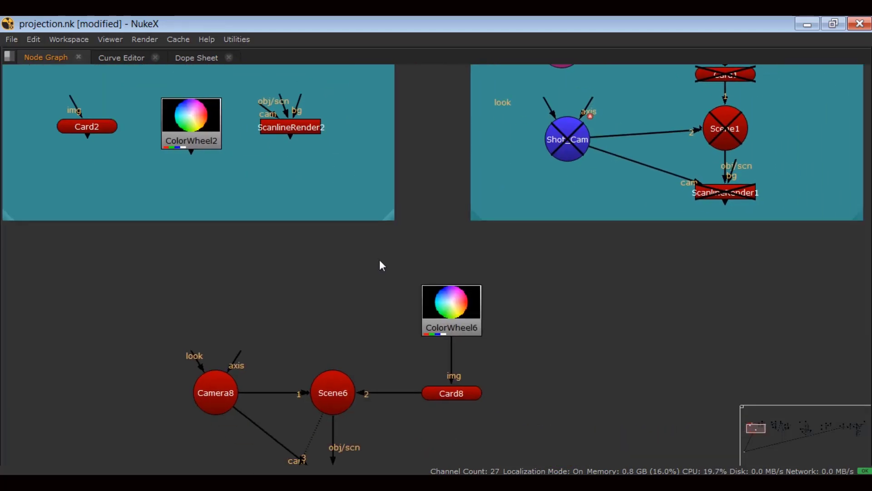
pyautogui.moveTo(455, 342); pyautogui.dragTo(380, 200, button='middle')
pyautogui.hotkey('ctrl', 'v')
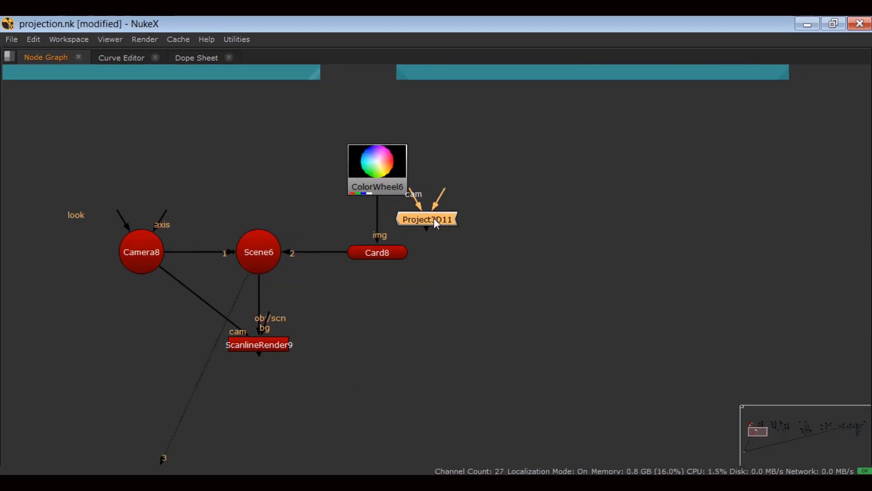
pyautogui.moveTo(434, 218); pyautogui.dragTo(108, 224)
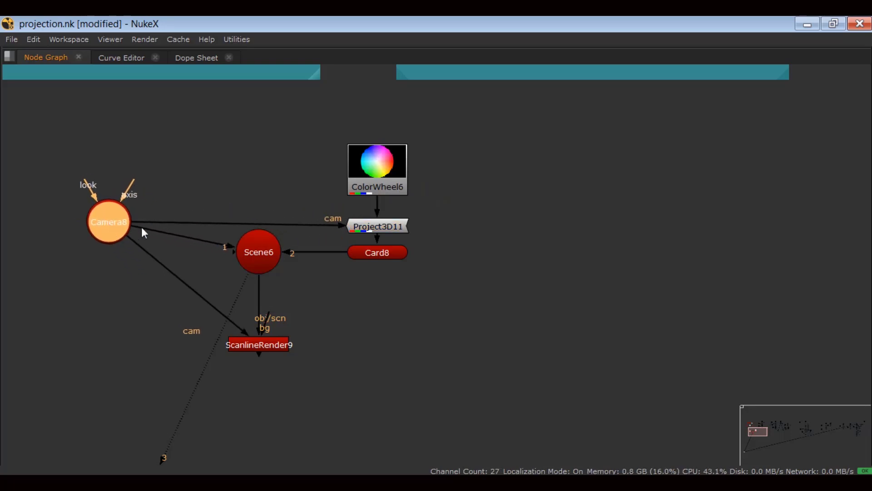
# Step: Open Camera8's properties and move the camera back in the 3D view to about x 0.04, z 0.316
pyautogui.press('space')
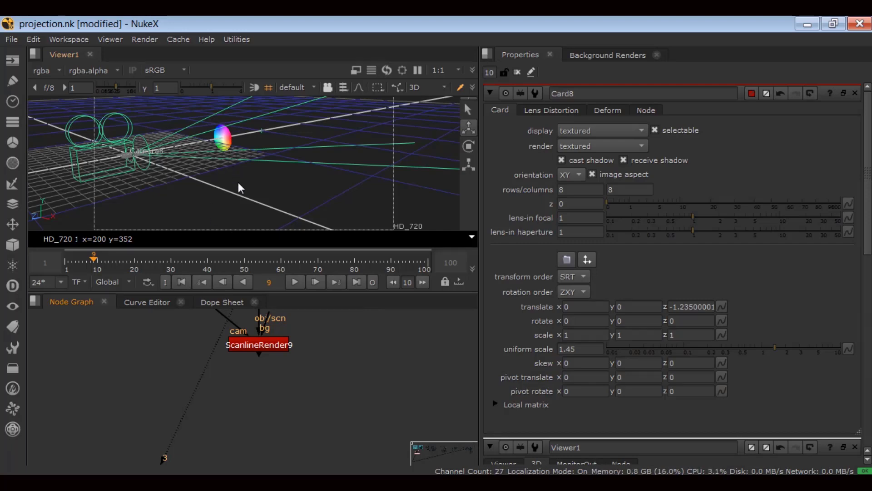
pyautogui.moveTo(227, 339); pyautogui.dragTo(288, 432, button='middle')
pyautogui.moveTo(223, 380); pyautogui.dragTo(231, 402, button='middle')
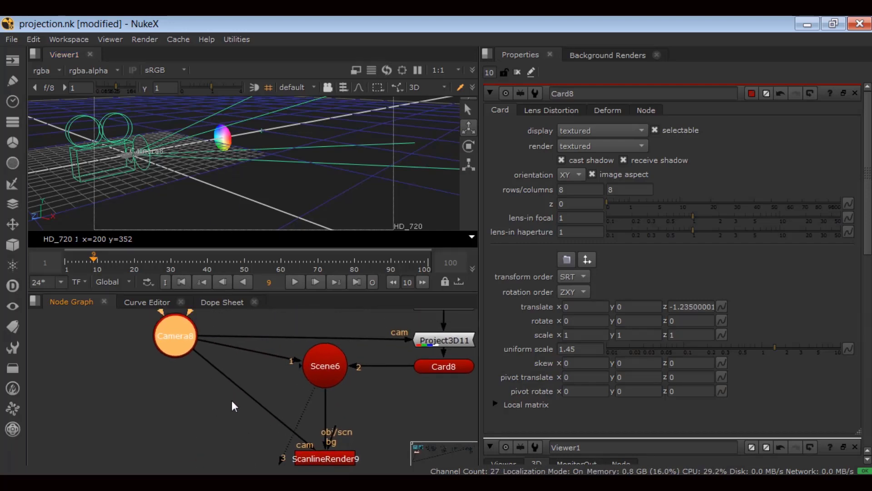
pyautogui.doubleClick(174, 347)
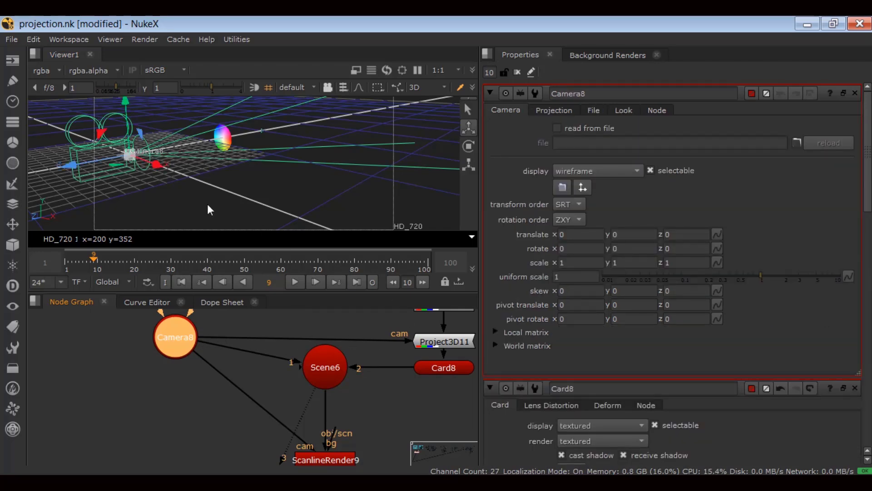
pyautogui.moveTo(84, 169); pyautogui.dragTo(139, 190)
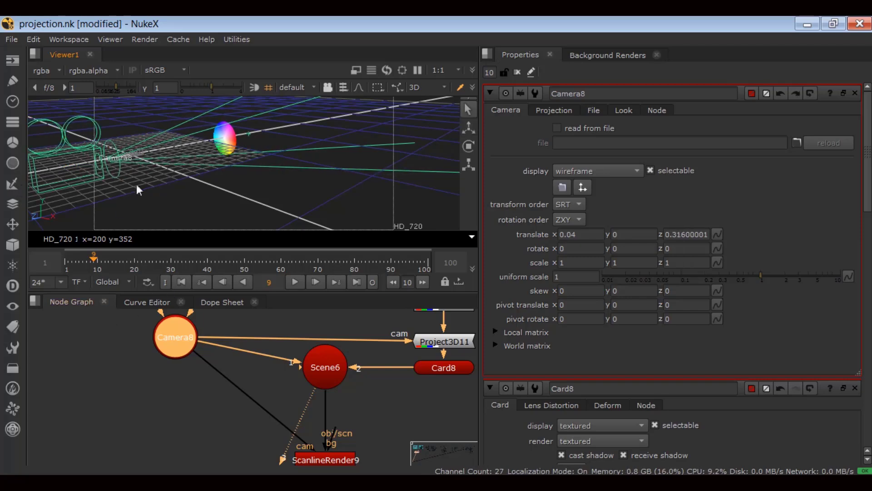
pyautogui.moveTo(181, 169); pyautogui.dragTo(230, 184, button='middle')
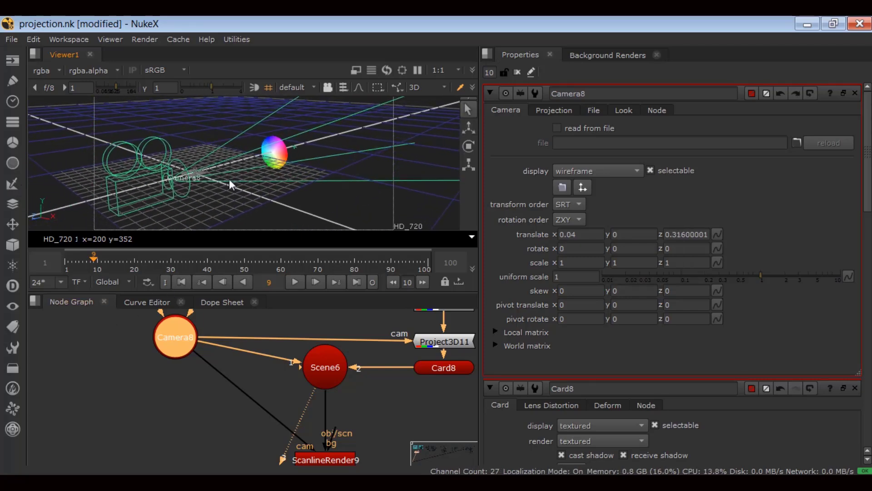
# Step: Set a key on Camera8's translate values at frame 1 and go to frame 20
pyautogui.click(181, 282)
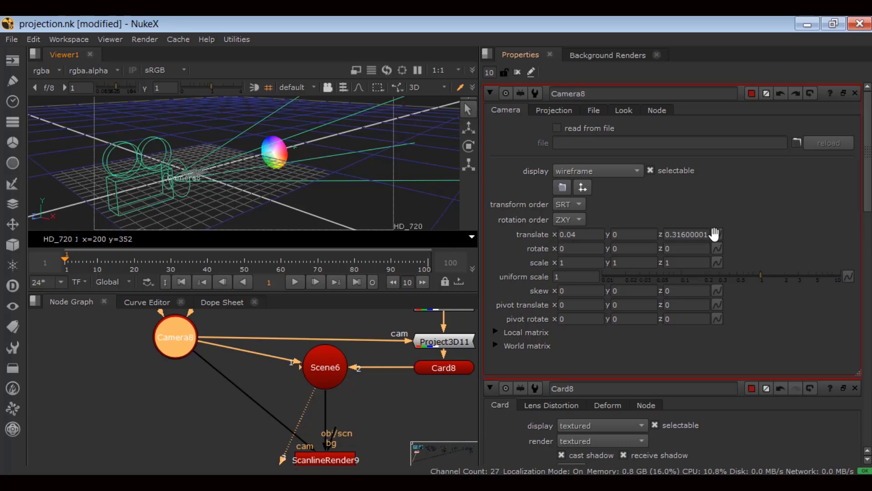
pyautogui.click(715, 234)
pyautogui.click(733, 243)
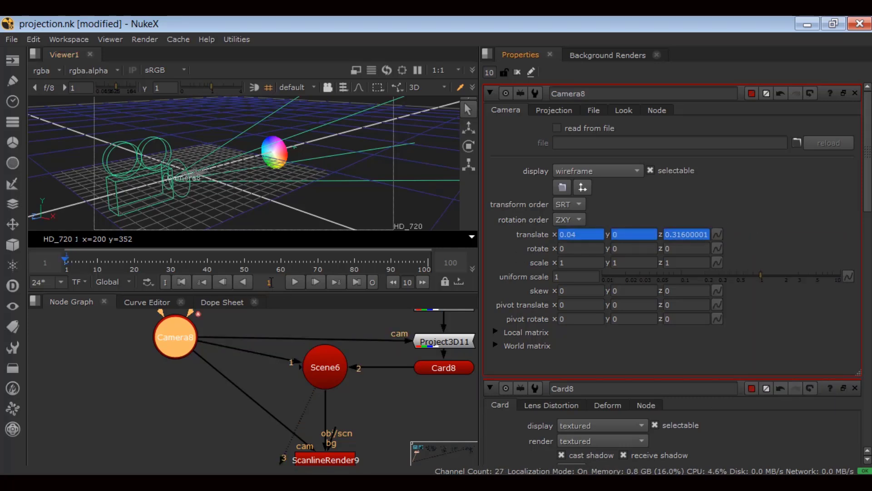
pyautogui.press('Return')
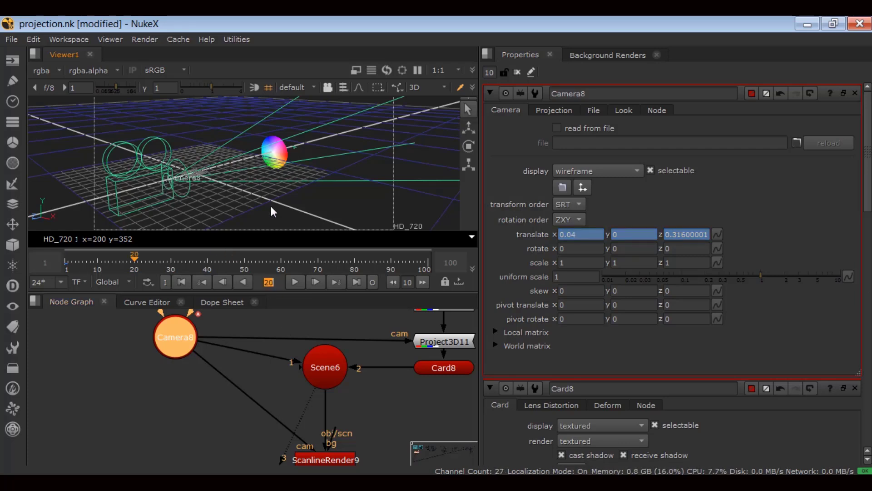
# Step: At frame 20, move Camera8 to about y -0.165, z -0.172, then play the animation with playback ending at frame 20
pyautogui.click(136, 196)
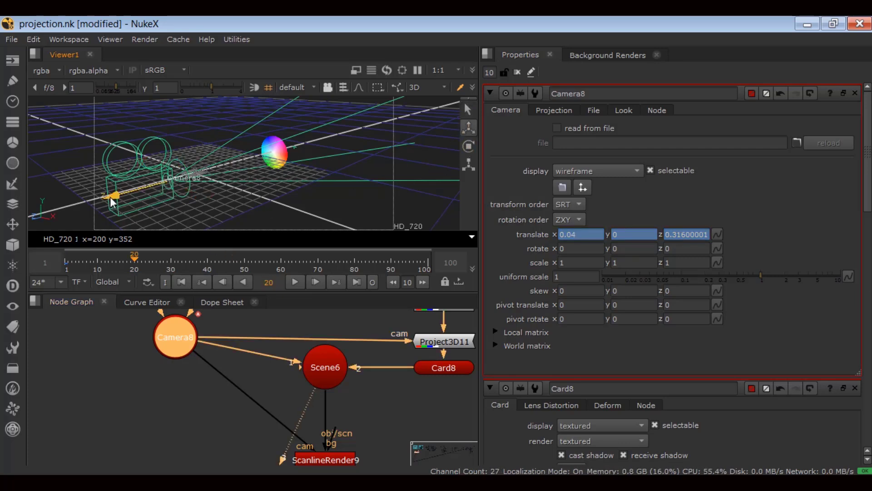
pyautogui.moveTo(114, 196); pyautogui.dragTo(184, 183)
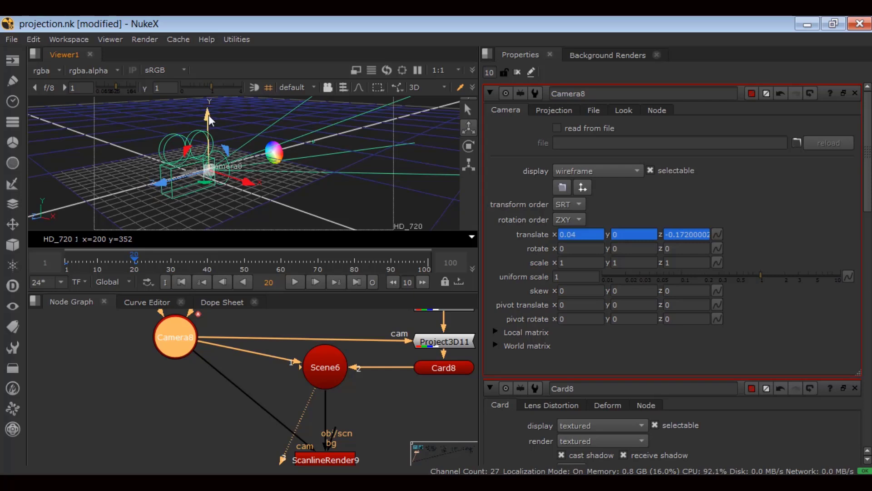
pyautogui.moveTo(210, 119); pyautogui.dragTo(211, 137)
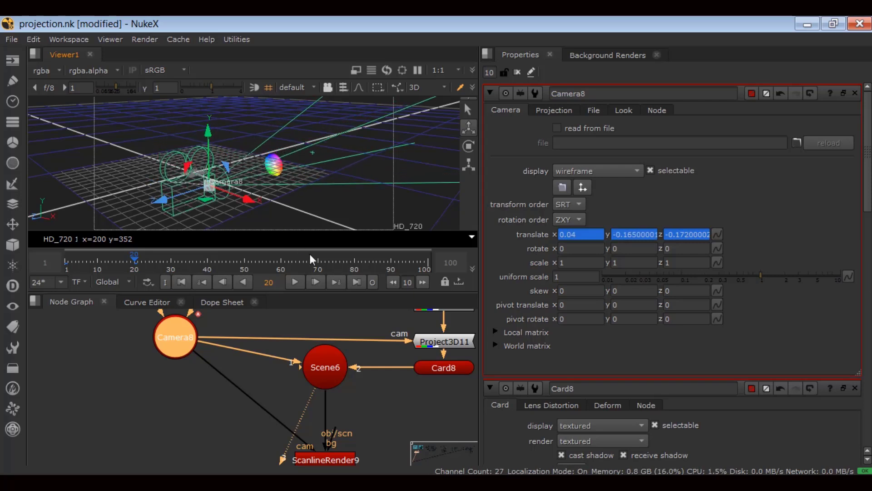
pyautogui.click(374, 282)
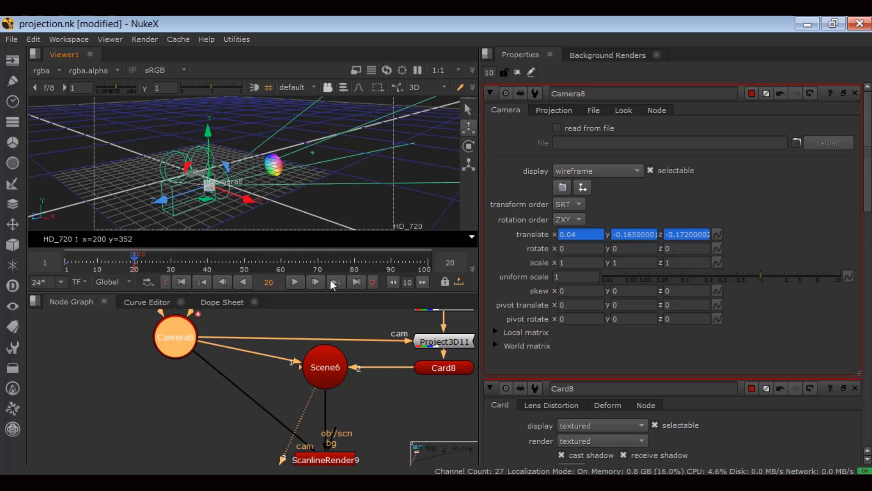
pyautogui.click(290, 280)
# Step: Add a FrameHold node above the link between Camera8 and Project3D11, holding frame 20
pyautogui.scroll(-5, 232, 362)
pyautogui.click(249, 360)
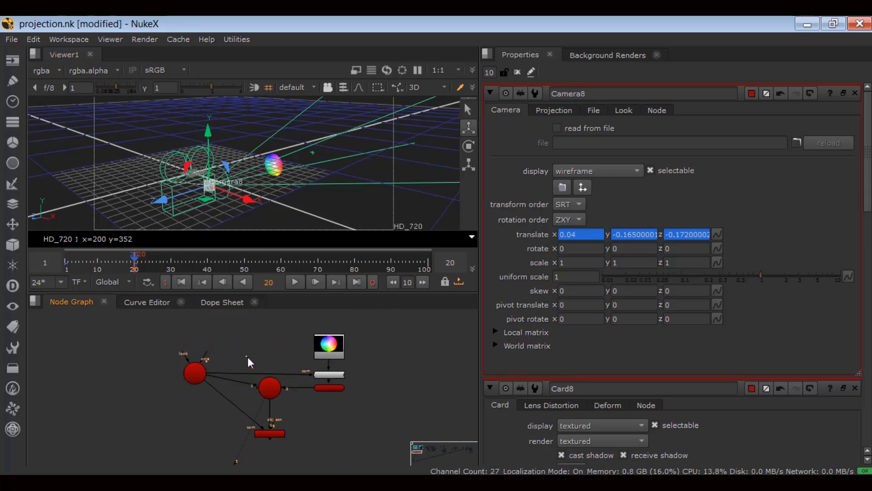
pyautogui.scroll(4, 249, 361)
pyautogui.press('Tab')
pyautogui.write('frame')
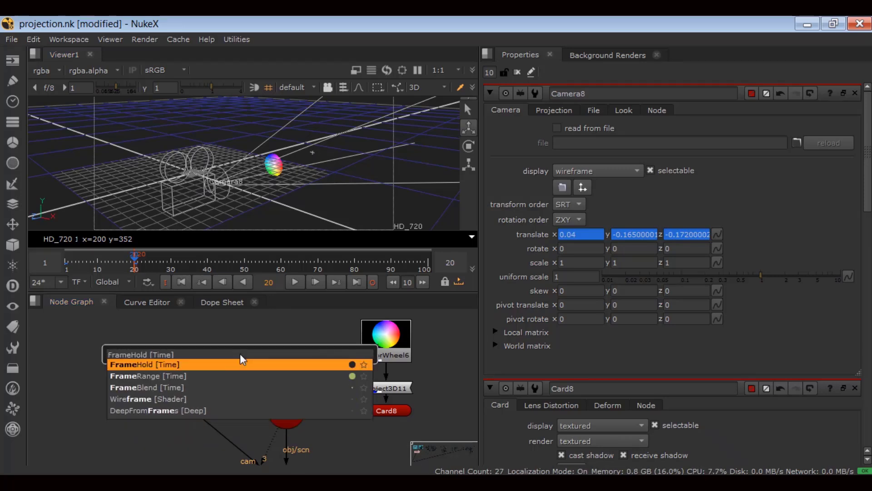
pyautogui.press('Return')
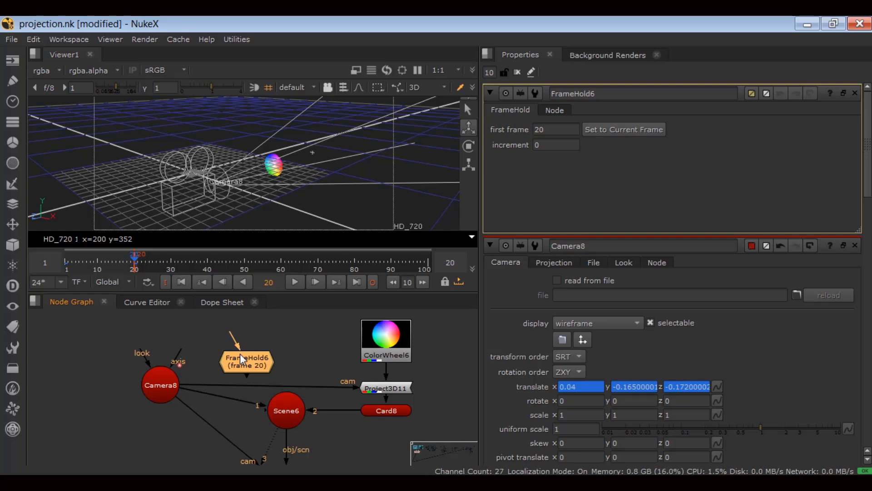
# Step: Insert the FrameHold6 node between Camera8 and the cam input of Project3D11
pyautogui.click(169, 388)
pyautogui.click(372, 390)
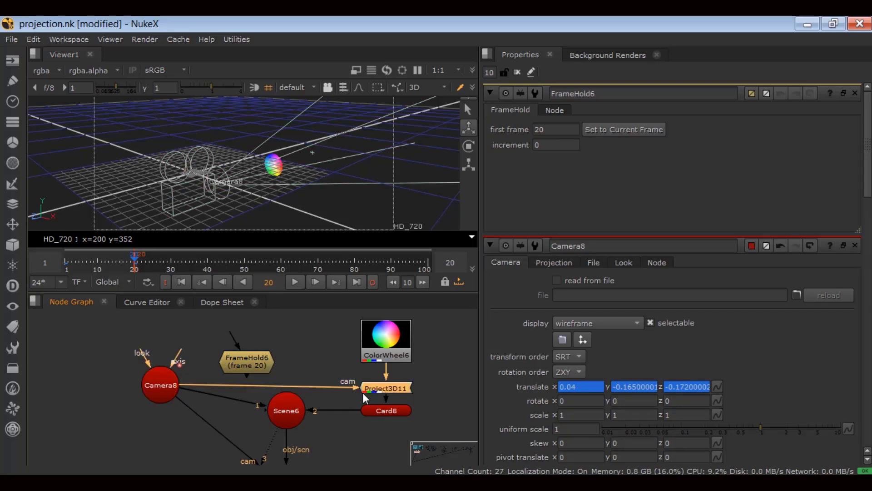
pyautogui.moveTo(257, 370); pyautogui.dragTo(275, 377)
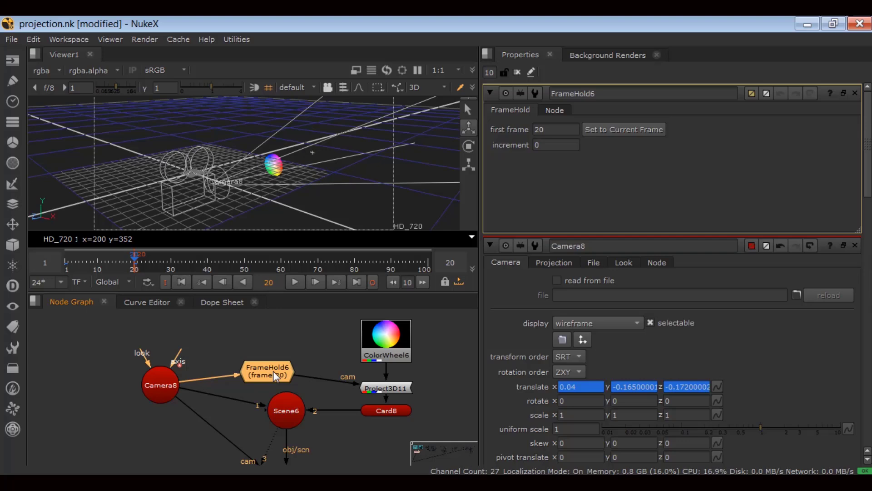
pyautogui.click(551, 129)
pyautogui.click(532, 191)
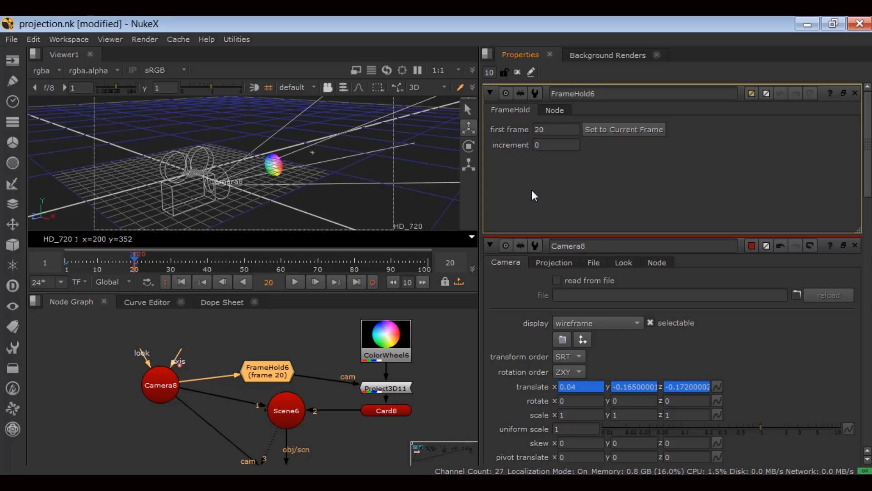
# Step: Duplicate Camera8 and place the copy to the left of ScanlineRender9
pyautogui.moveTo(162, 377); pyautogui.dragTo(147, 366)
pyautogui.click(128, 423)
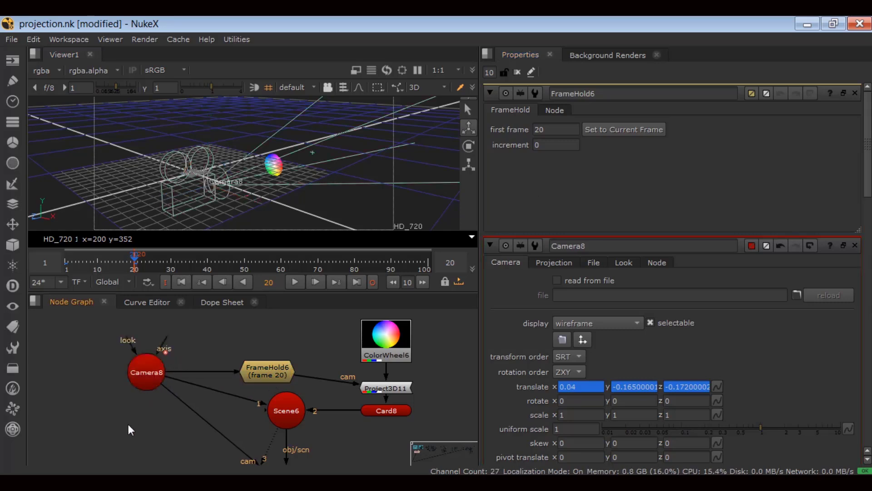
pyautogui.moveTo(99, 346); pyautogui.dragTo(177, 393)
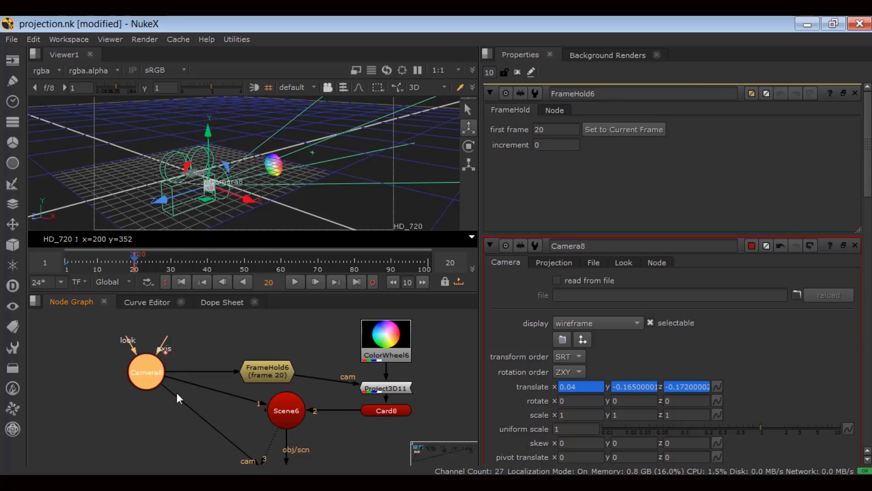
pyautogui.moveTo(114, 412); pyautogui.dragTo(120, 341, button='middle')
pyautogui.click(188, 397)
pyautogui.hotkey('ctrl', 'v')
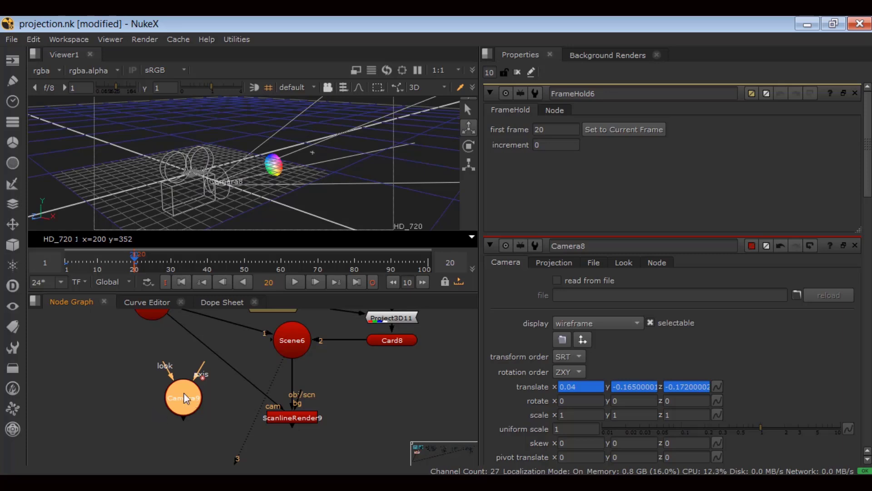
pyautogui.moveTo(183, 392); pyautogui.dragTo(166, 392)
pyautogui.click(216, 402)
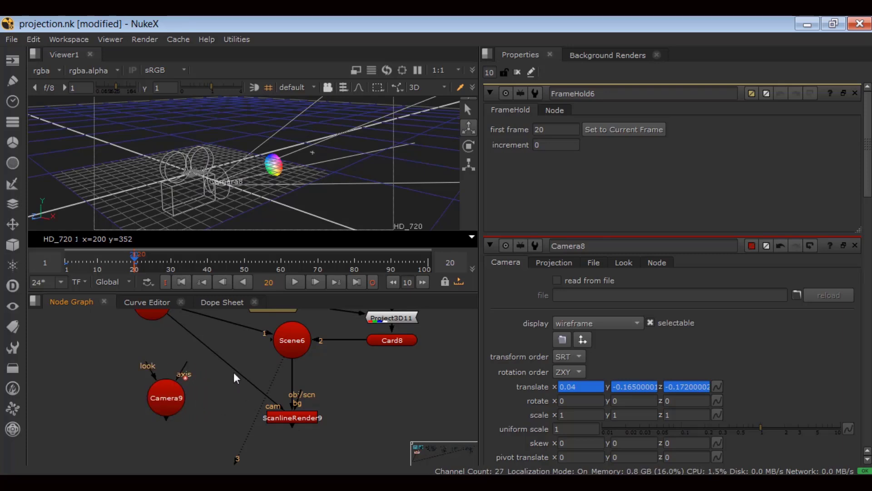
# Step: Reconnect Scene6 and the cam input of ScanlineRender9 from Camera8 to Camera9, and tidy the node layout
pyautogui.moveTo(221, 360); pyautogui.dragTo(236, 383, button='middle')
pyautogui.moveTo(185, 344); pyautogui.dragTo(189, 421)
pyautogui.moveTo(183, 421); pyautogui.dragTo(160, 399)
pyautogui.moveTo(250, 361); pyautogui.dragTo(263, 399, button='middle')
pyautogui.moveTo(392, 362); pyautogui.dragTo(313, 381, button='middle')
pyautogui.moveTo(347, 365); pyautogui.dragTo(347, 329)
pyautogui.click(354, 391)
pyautogui.moveTo(355, 394); pyautogui.dragTo(355, 378)
pyautogui.moveTo(102, 384); pyautogui.dragTo(115, 384)
pyautogui.click(258, 348)
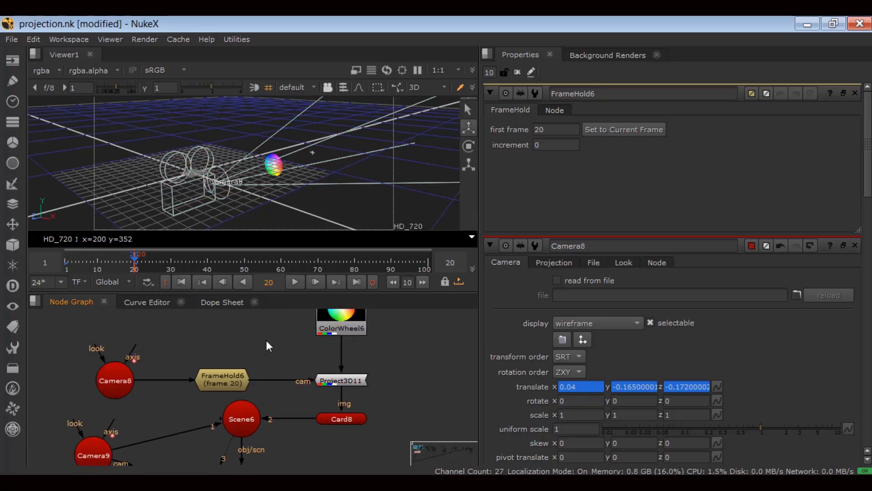
# Step: Scrub the timeline back to frame 12 to compare the two cameras in the 3D view
pyautogui.moveTo(246, 395); pyautogui.dragTo(250, 313, button='middle')
pyautogui.click(240, 409)
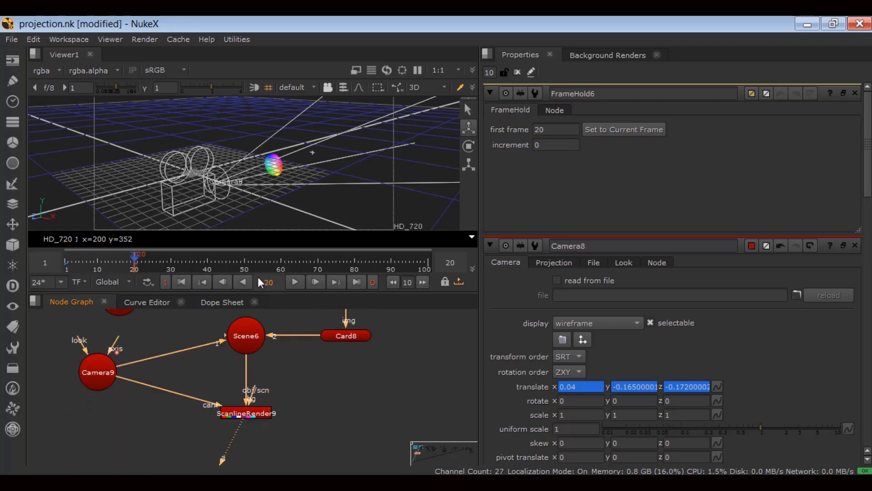
pyautogui.moveTo(112, 257)
pyautogui.mouseDown()
pyautogui.moveTo(77, 264)
pyautogui.moveTo(118, 266)
pyautogui.moveTo(77, 263)
pyautogui.moveTo(104, 263)
pyautogui.mouseUp()
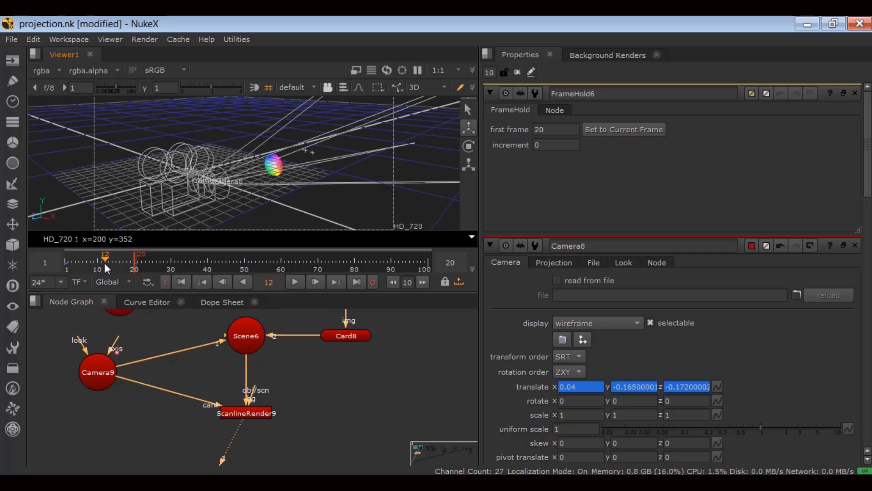
# Step: Raise ColorWheel6 slightly and add an unconnected Roto node to the right of its link to Project3D11
pyautogui.click(375, 361)
pyautogui.moveTo(365, 366); pyautogui.dragTo(305, 446, button='middle')
pyautogui.moveTo(312, 365); pyautogui.dragTo(320, 406, button='middle')
pyautogui.click(296, 360)
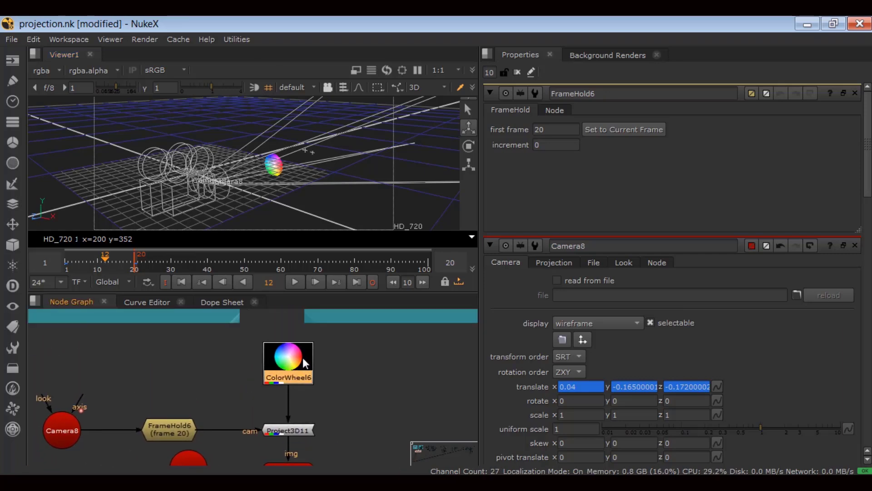
pyautogui.moveTo(303, 360)
pyautogui.mouseDown()
pyautogui.moveTo(310, 363)
pyautogui.moveTo(286, 358)
pyautogui.moveTo(303, 357)
pyautogui.mouseUp()
pyautogui.click(321, 389)
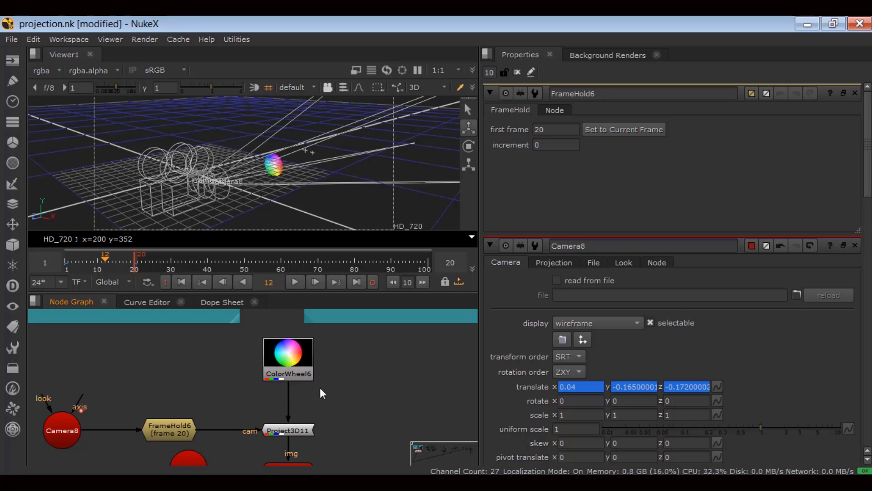
pyautogui.scroll(2, 320, 394)
pyautogui.press('o')
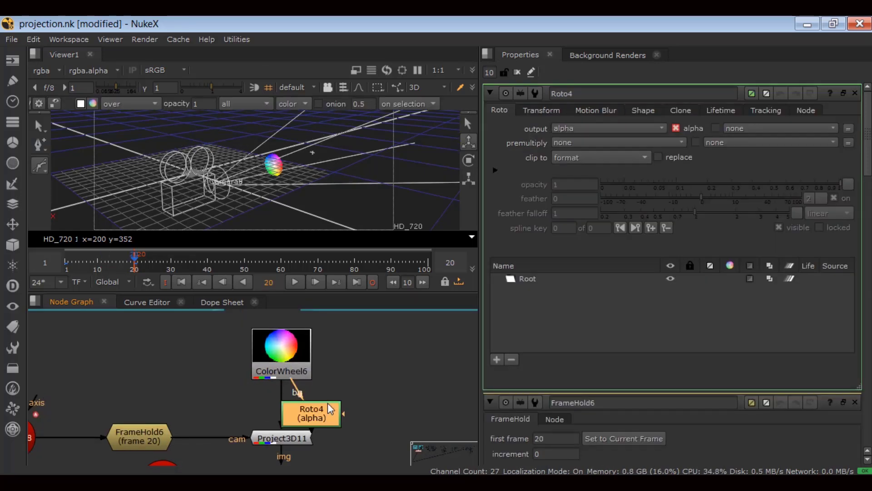
pyautogui.moveTo(328, 409); pyautogui.dragTo(379, 408)
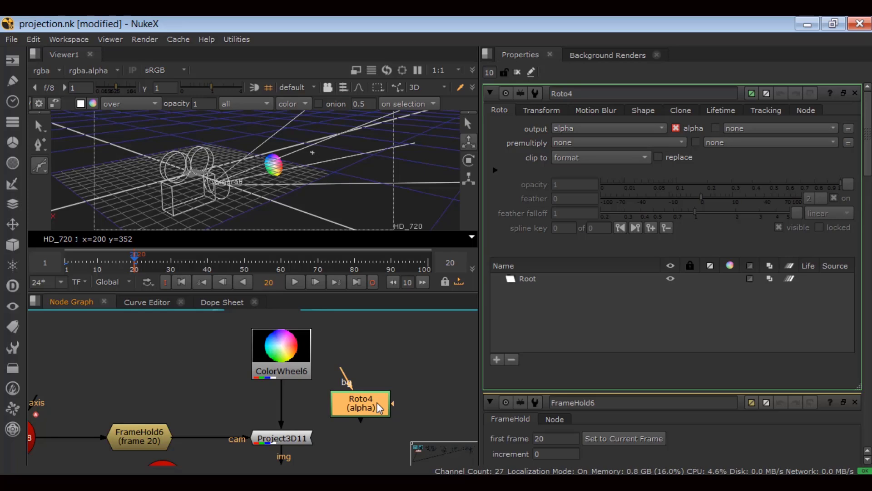
# Step: Insert a Merge node between ColorWheel6 and Project3D11, set its operation to mask, and connect its A input to Roto4
pyautogui.click(291, 408)
pyautogui.press('m')
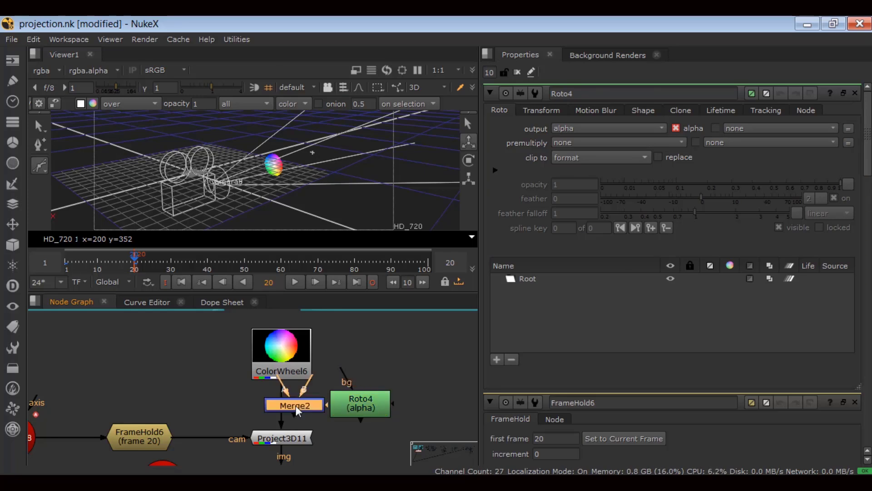
pyautogui.click(563, 129)
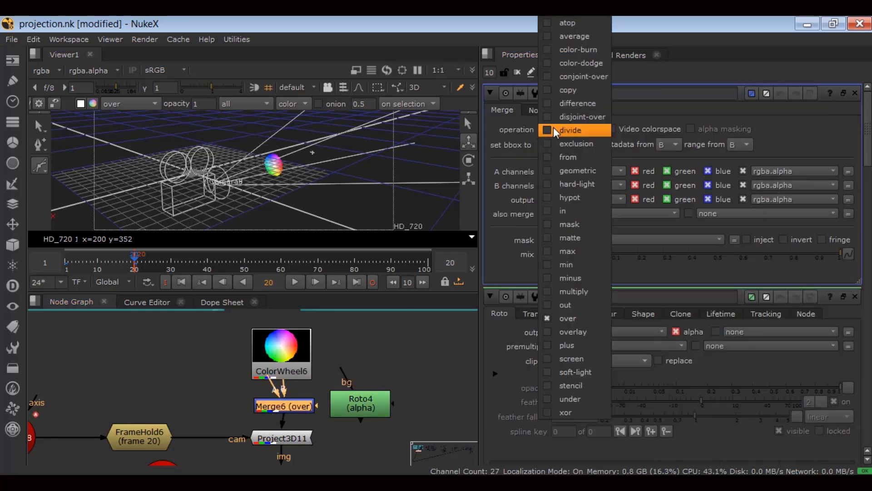
pyautogui.click(567, 224)
pyautogui.moveTo(278, 389); pyautogui.dragTo(381, 410)
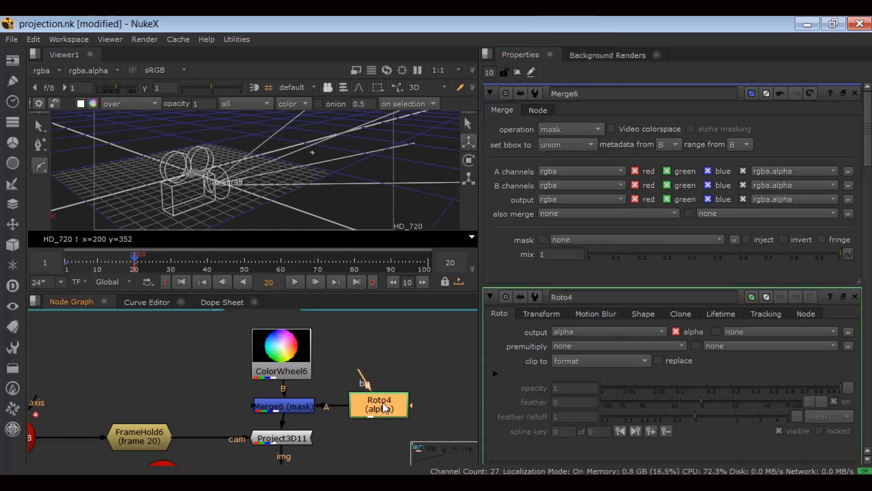
# Step: Switch the viewer to 2D and temporarily disable the Merge6 mask to show the full color wheel
pyautogui.click(427, 88)
pyautogui.click(427, 99)
pyautogui.click(284, 406)
pyautogui.press('d')
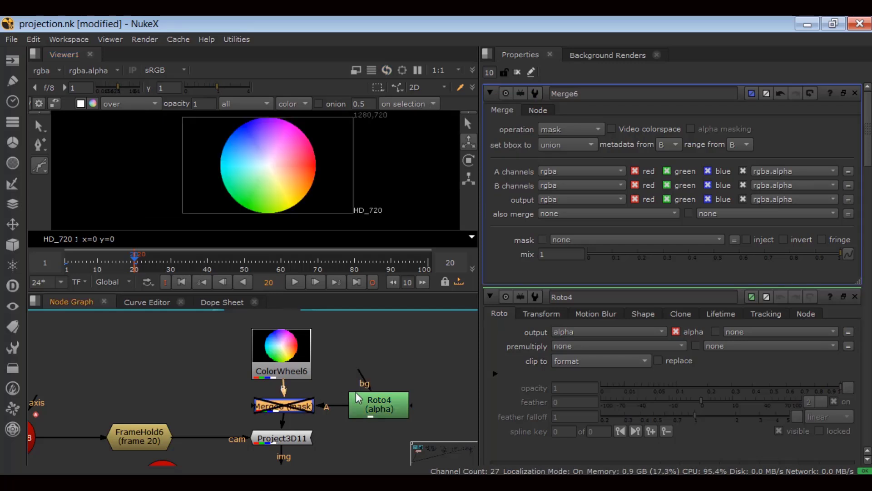
# Step: Draw a closed four-point Bezier shape in Roto4 around the lower-left quarter of the color wheel
pyautogui.doubleClick(378, 405)
pyautogui.click(40, 144)
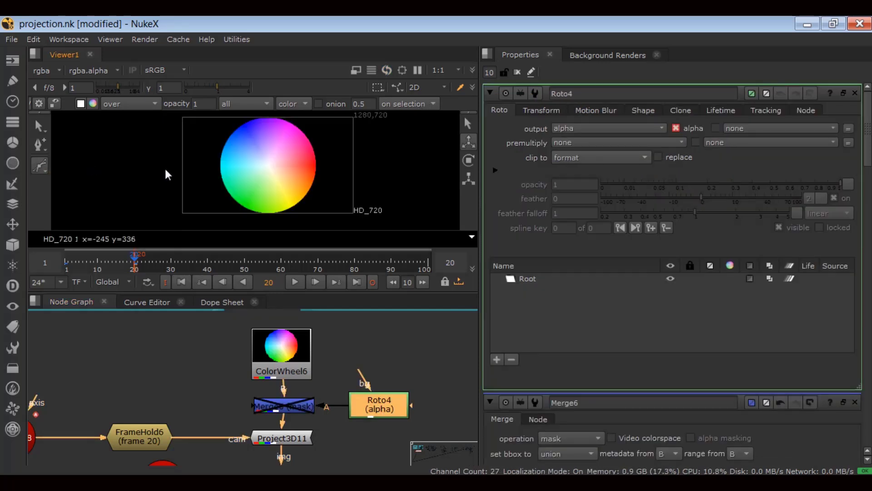
pyautogui.click(195, 161)
pyautogui.click(267, 160)
pyautogui.click(267, 220)
pyautogui.click(194, 226)
pyautogui.click(195, 161)
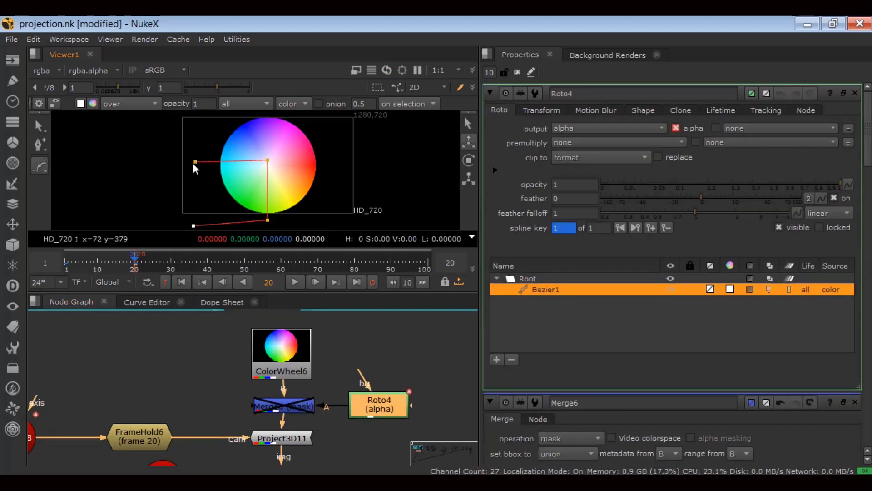
# Step: Re-enable the Merge6 mask, close all open node properties, and scrub to frame 19
pyautogui.click(280, 406)
pyautogui.press('d')
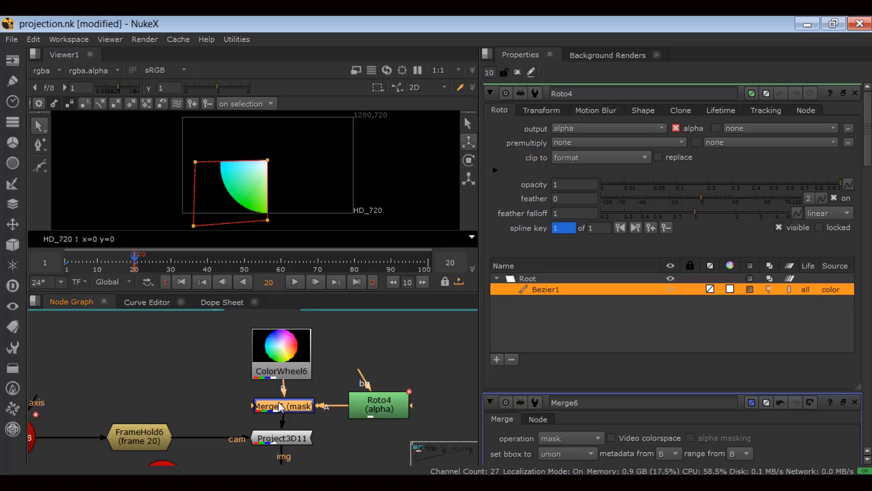
pyautogui.click(517, 71)
pyautogui.moveTo(129, 258)
pyautogui.mouseDown()
pyautogui.moveTo(78, 258)
pyautogui.moveTo(131, 261)
pyautogui.mouseUp()
# Step: Open the properties of Camera9, the camera feeding both Scene6 and ScanlineRender9
pyautogui.click(189, 375)
pyautogui.scroll(-3, 189, 374)
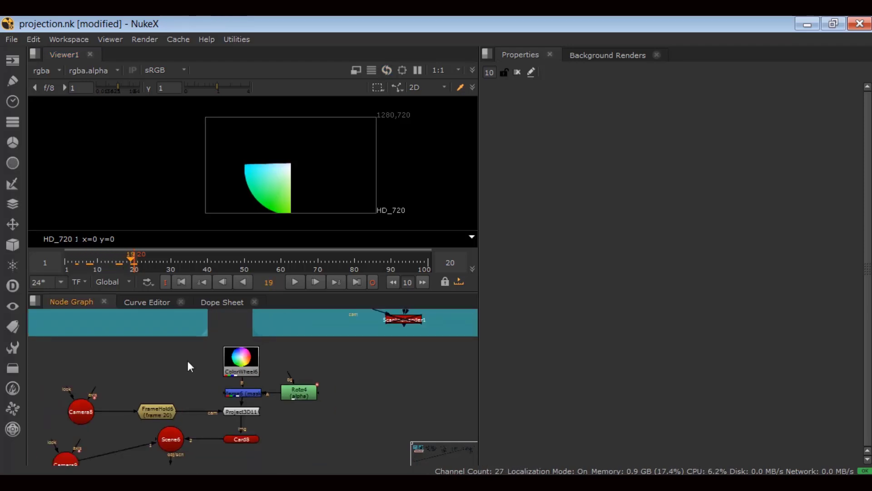
pyautogui.moveTo(187, 358); pyautogui.dragTo(258, 296, button='middle')
pyautogui.scroll(3, 143, 425)
pyautogui.moveTo(73, 333); pyautogui.dragTo(212, 433)
pyautogui.click(212, 433)
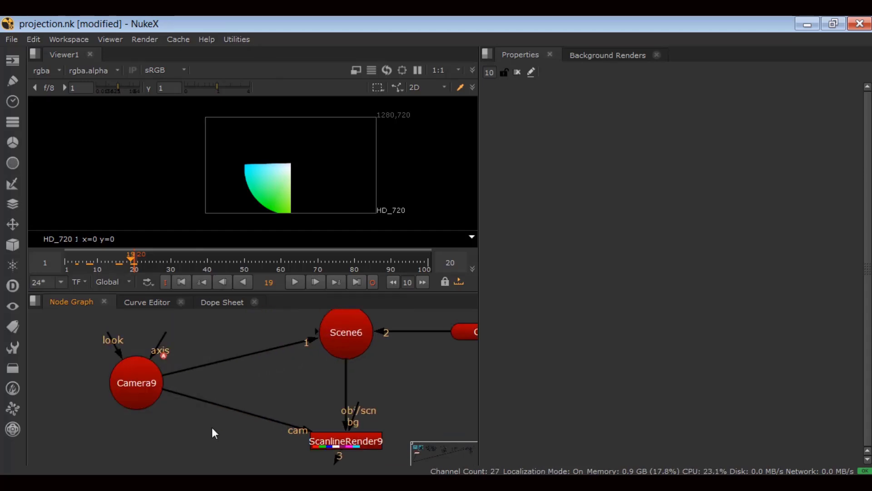
pyautogui.doubleClick(134, 390)
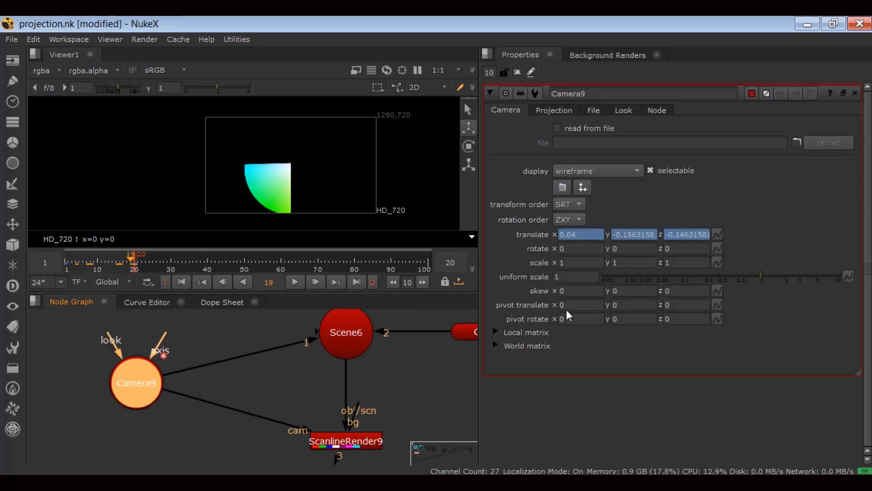
pyautogui.click(423, 387)
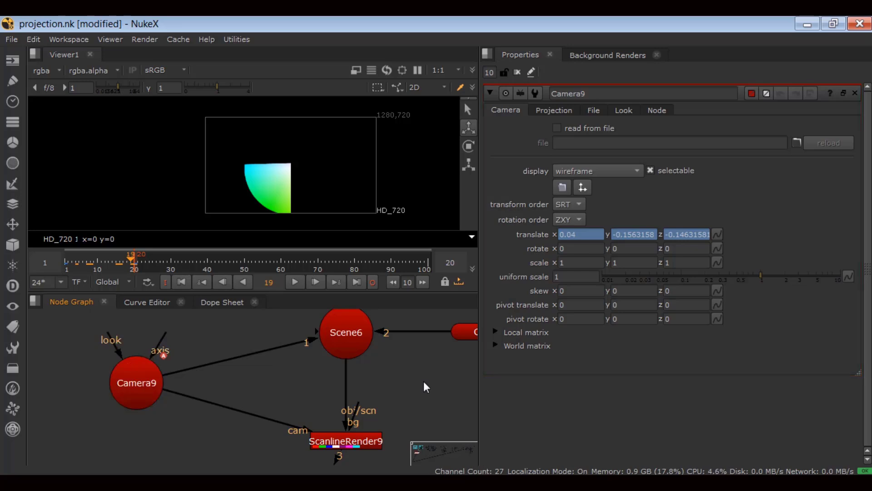
pyautogui.click(143, 380)
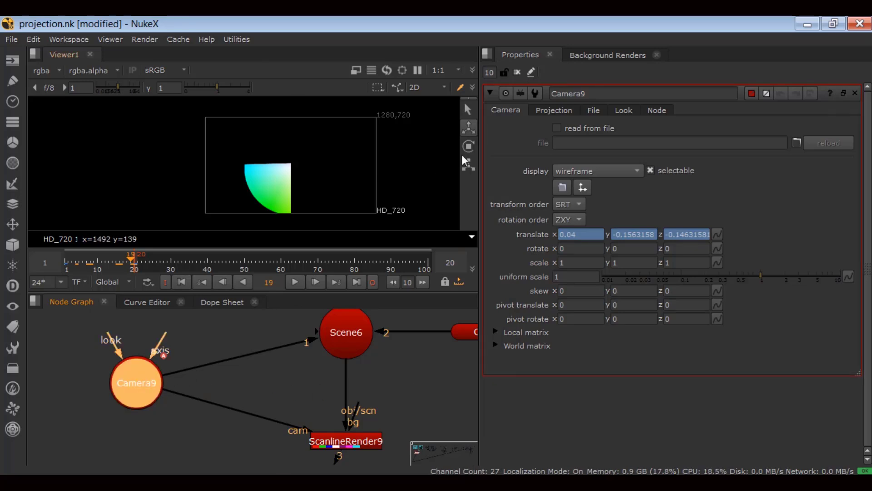
pyautogui.doubleClick(607, 89)
pyautogui.write('shot')
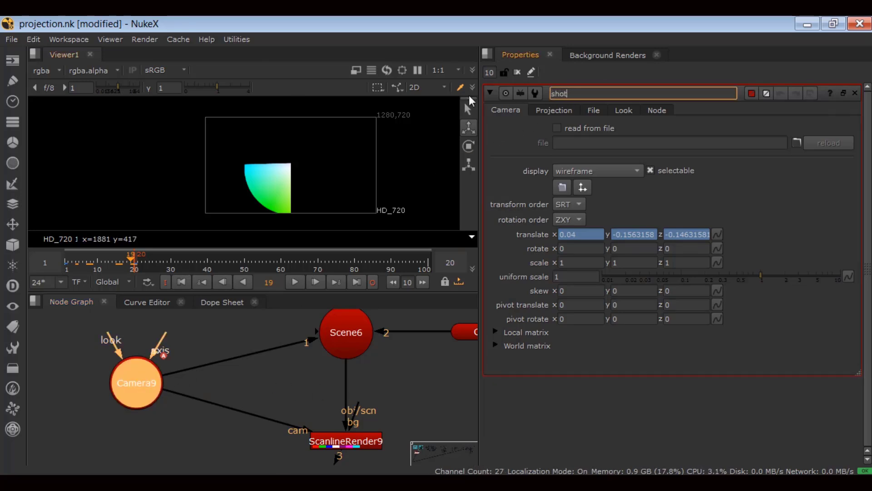
pyautogui.write('_cam')
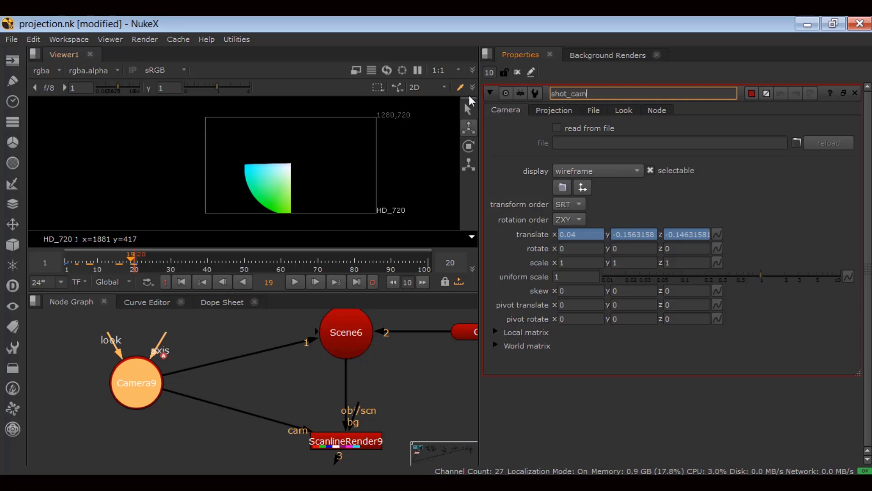
pyautogui.click(253, 369)
pyautogui.press('Return')
# Step: Rename Camera9 to main_shot_cam
pyautogui.click(599, 92)
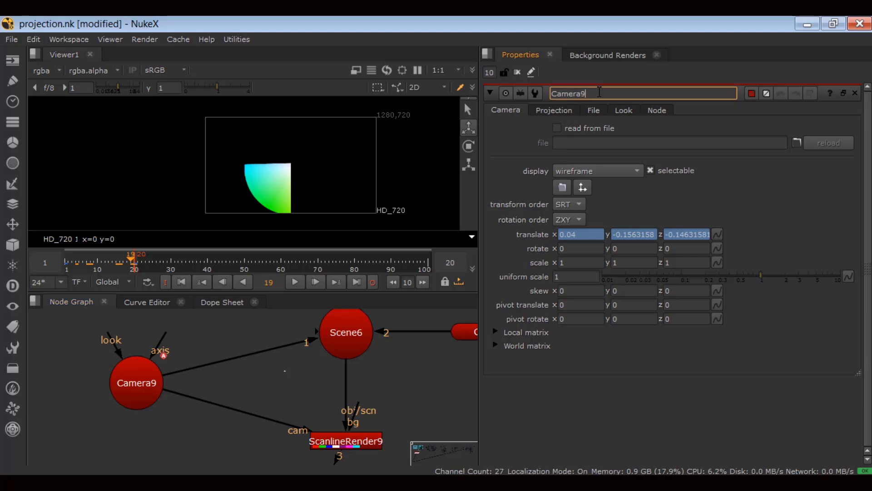
pyautogui.press('BackSpace')
pyautogui.press('BackSpace')
pyautogui.press('BackSpace')
pyautogui.press('BackSpace')
pyautogui.press('BackSpace')
pyautogui.press('BackSpace')
pyautogui.press('BackSpace')
pyautogui.write('main_shot_cam')
pyautogui.press('Return')
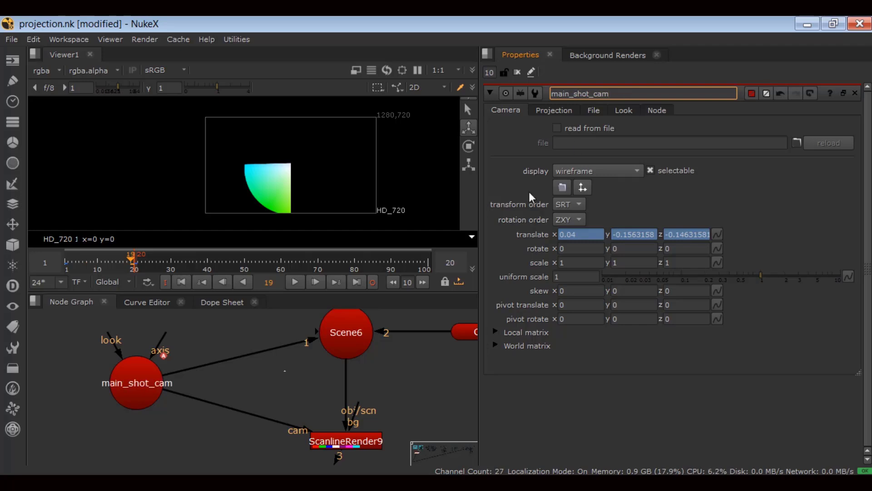
# Step: Rename Camera8, the camera feeding FrameHold6, to main_projection_cam
pyautogui.moveTo(285, 333); pyautogui.dragTo(270, 368)
pyautogui.scroll(-3, 141, 351)
pyautogui.moveTo(142, 351); pyautogui.dragTo(181, 414, button='middle')
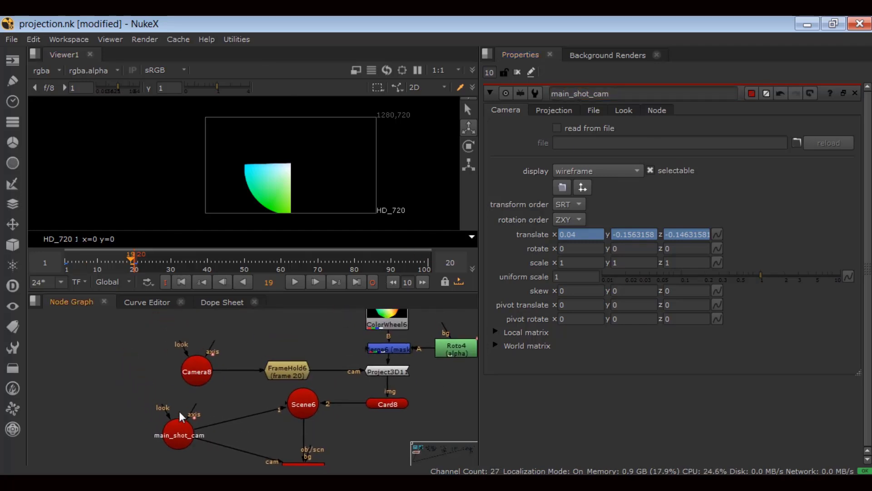
pyautogui.scroll(2, 189, 367)
pyautogui.doubleClick(194, 366)
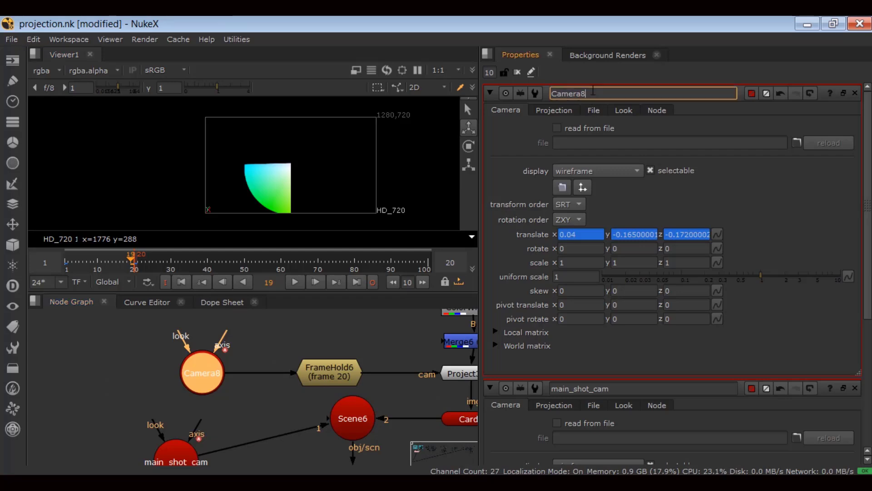
pyautogui.write('main_proje')
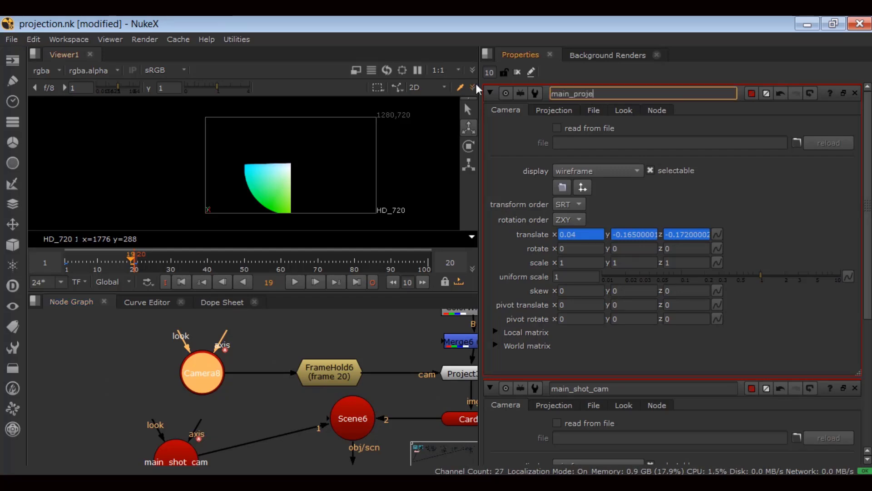
pyautogui.write('ction_cam')
pyautogui.press('Return')
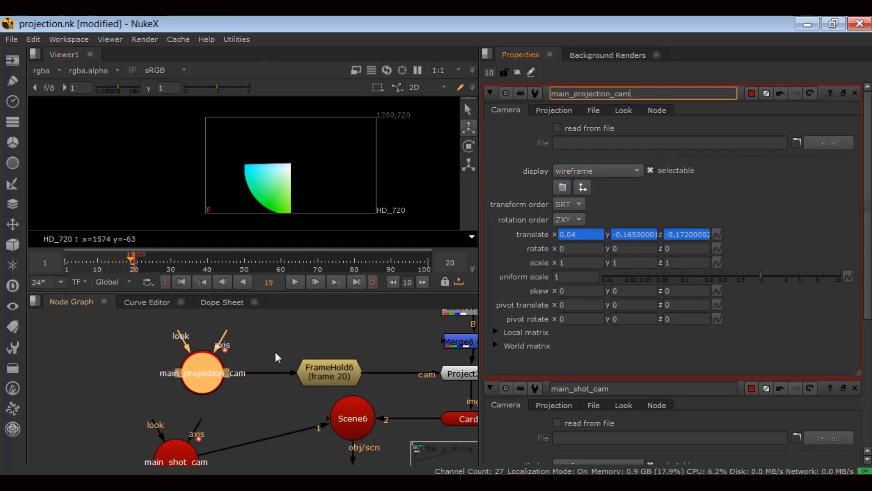
# Step: Align the main_projection_cam node directly above main_shot_cam in the node graph
pyautogui.click(230, 369)
pyautogui.moveTo(218, 370); pyautogui.dragTo(192, 370)
pyautogui.moveTo(201, 374); pyautogui.dragTo(204, 340, button='middle')
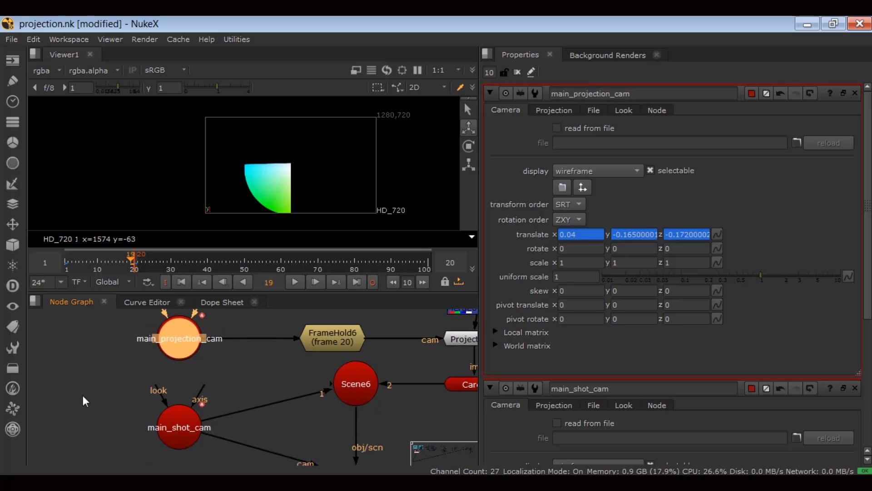
pyautogui.click(83, 397)
# Step: Set the tile color of the main_projection_cam node to blue and clear the open node properties
pyautogui.click(163, 340)
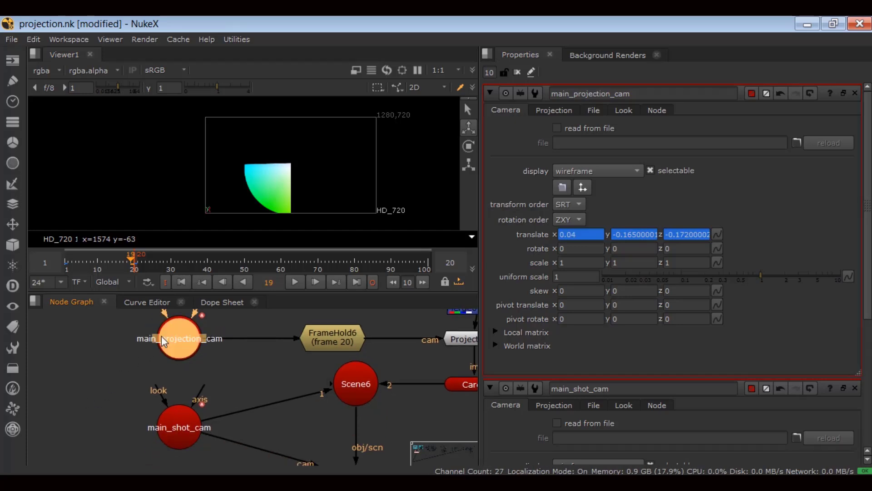
pyautogui.click(751, 94)
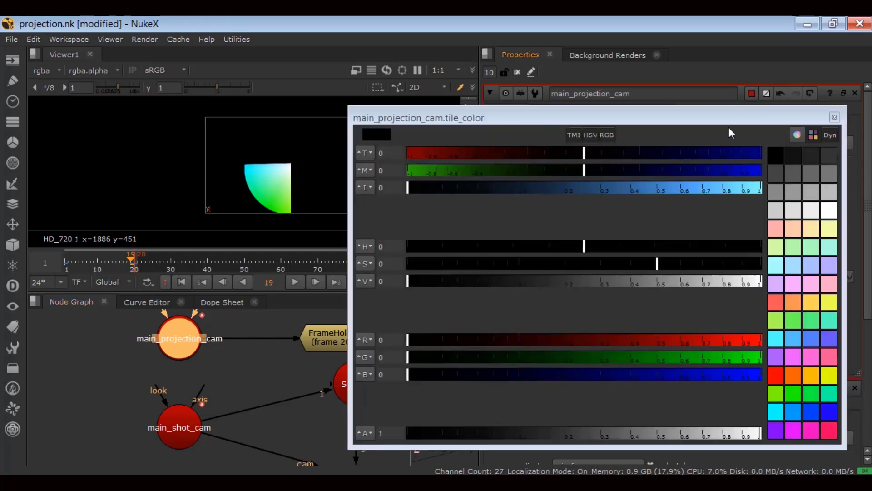
pyautogui.click(796, 411)
pyautogui.click(835, 119)
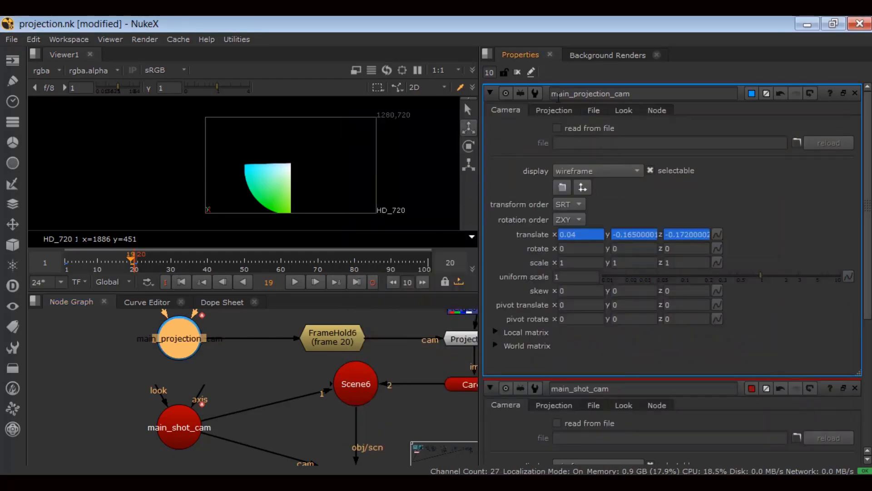
pyautogui.click(517, 72)
pyautogui.click(173, 366)
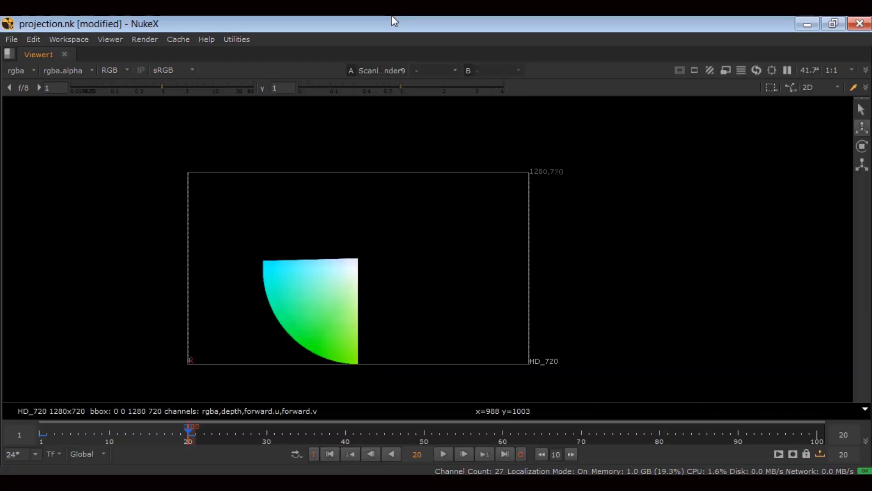
# Step: Close the main_projection_cam properties and maximize the node graph on the new projection setup
pyautogui.press('space')
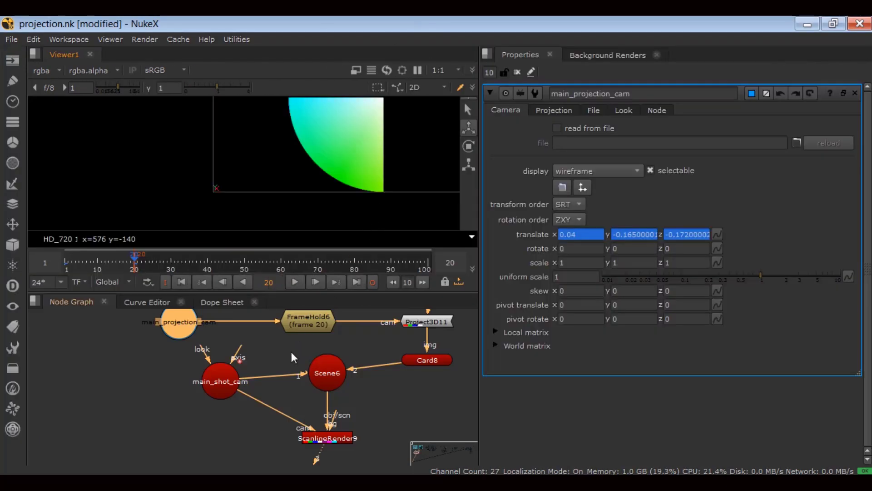
pyautogui.scroll(-3, 293, 354)
pyautogui.moveTo(308, 172); pyautogui.dragTo(239, 210, button='middle')
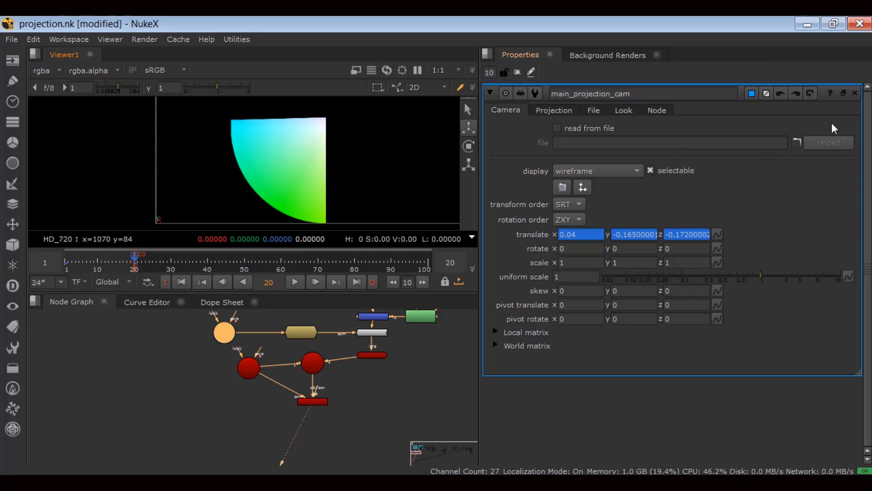
pyautogui.click(856, 93)
pyautogui.press('space')
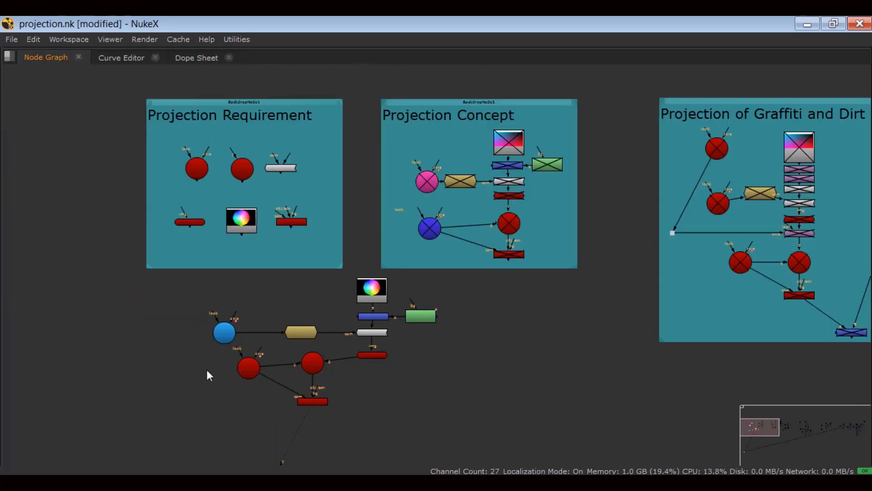
pyautogui.moveTo(208, 374); pyautogui.dragTo(238, 336, button='middle')
pyautogui.scroll(3, 238, 337)
pyautogui.moveTo(537, 424); pyautogui.dragTo(71, 241)
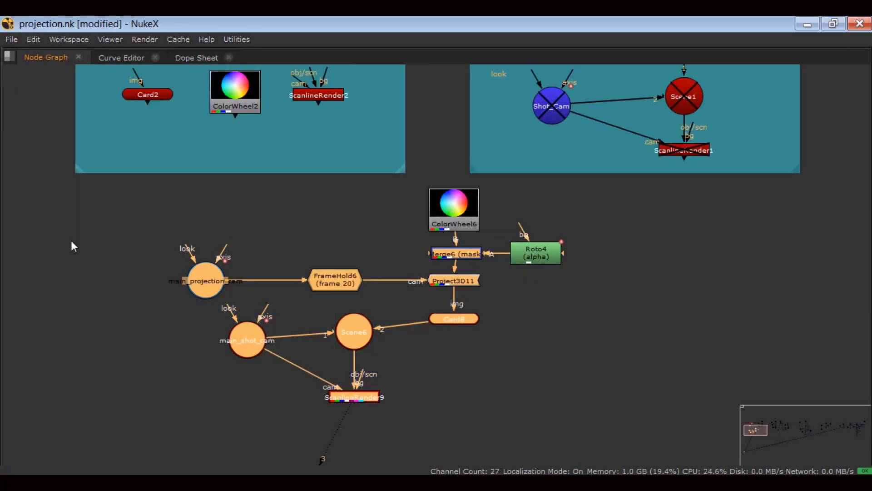
pyautogui.click(71, 241)
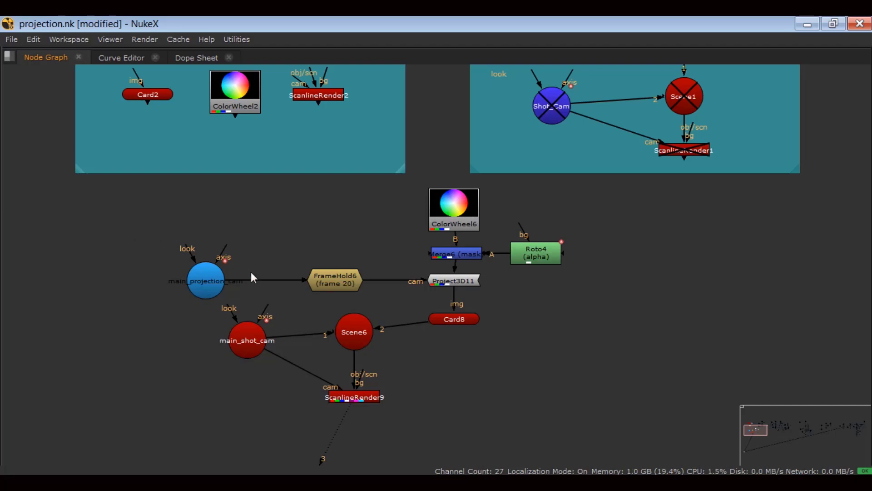
# Step: Delete FrameHold6 between main_projection_cam and Project3D11, and move main_projection_cam closer to the other nodes
pyautogui.scroll(2, 291, 272)
pyautogui.moveTo(294, 238); pyautogui.dragTo(411, 313)
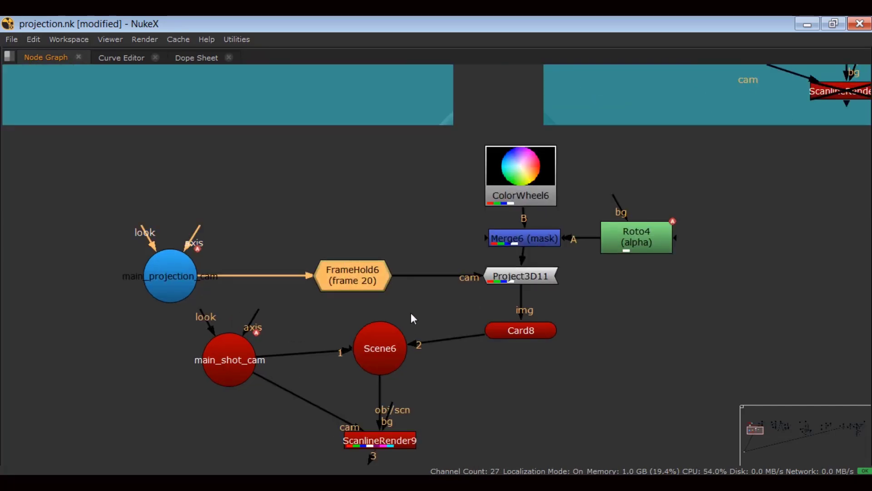
pyautogui.press('d')
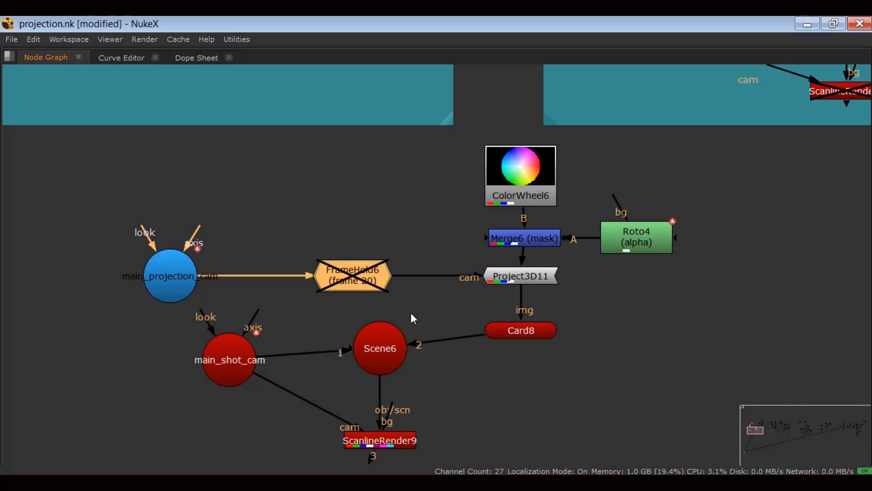
pyautogui.press('Delete')
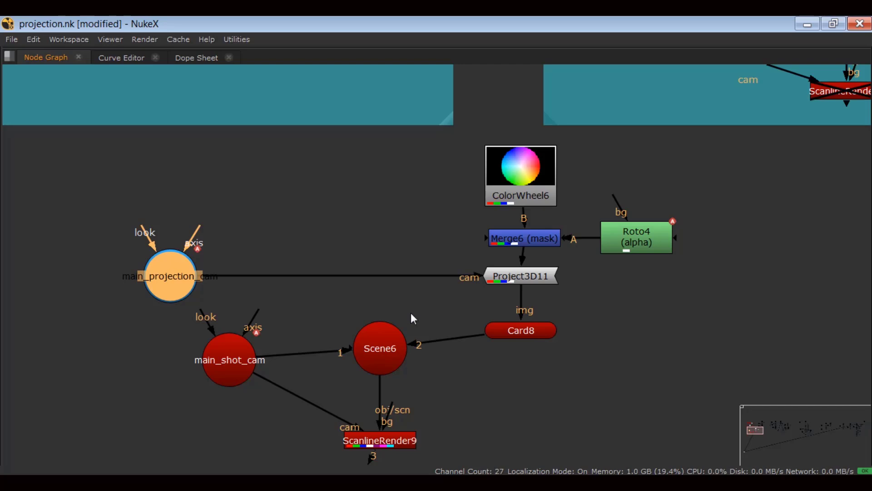
pyautogui.moveTo(190, 277); pyautogui.dragTo(218, 263)
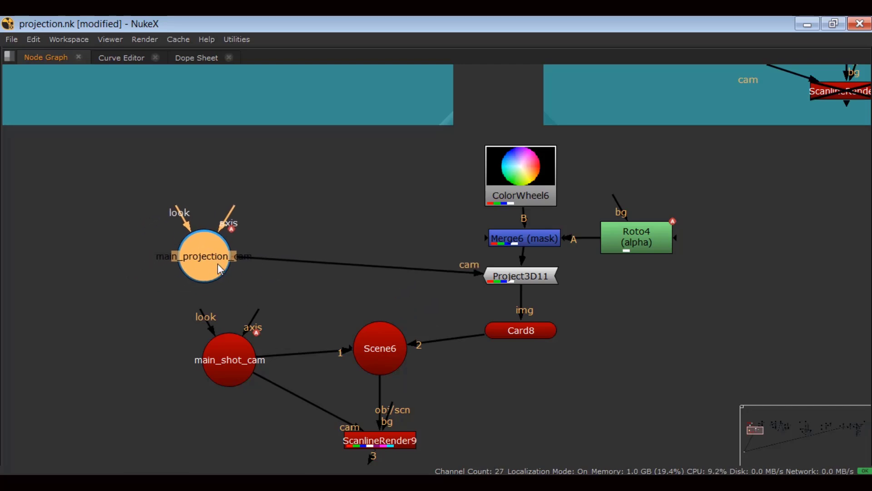
pyautogui.moveTo(117, 186); pyautogui.dragTo(299, 412)
pyautogui.click(190, 408)
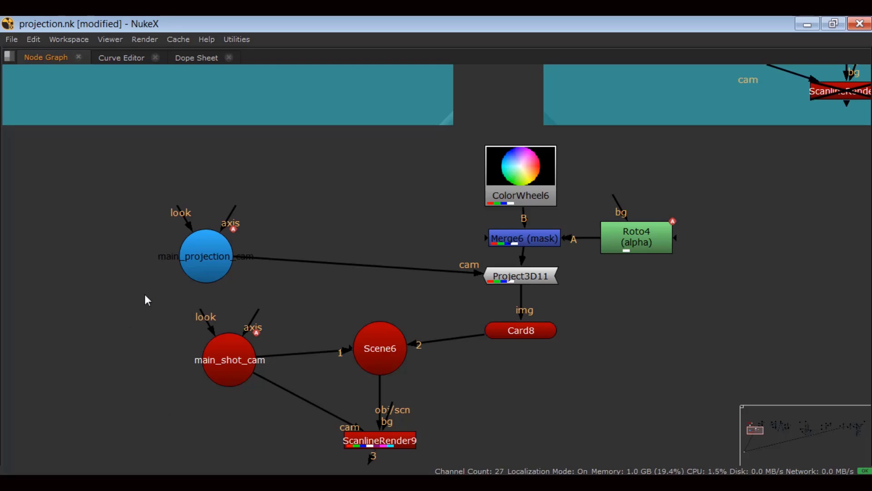
# Step: Remove all animation from the translate values of main_projection_cam, confirming the deletion
pyautogui.click(197, 269)
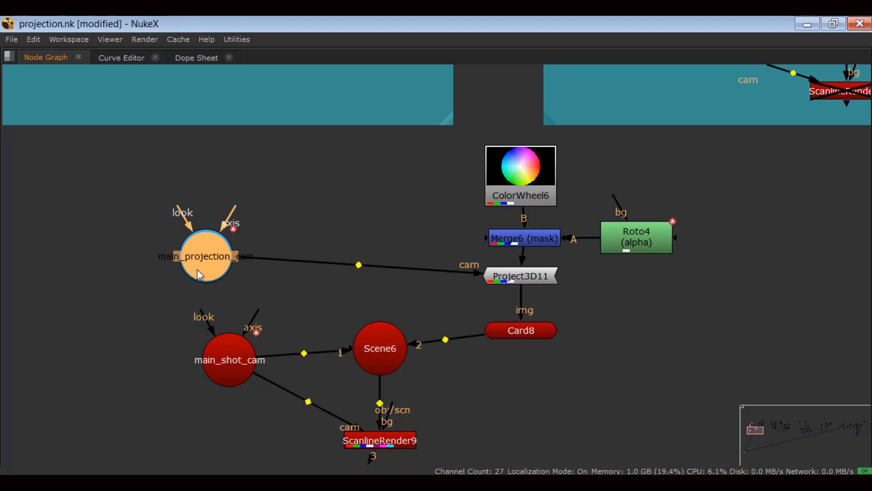
pyautogui.doubleClick(198, 269)
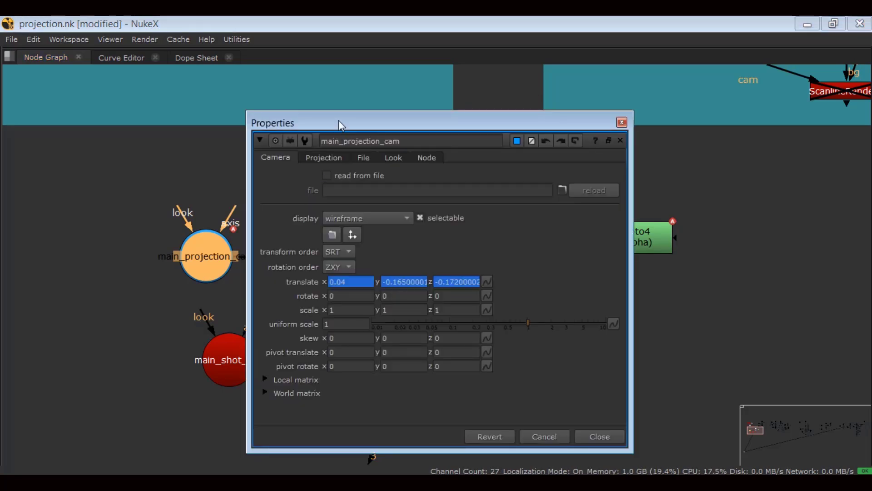
pyautogui.moveTo(337, 121); pyautogui.dragTo(441, 107)
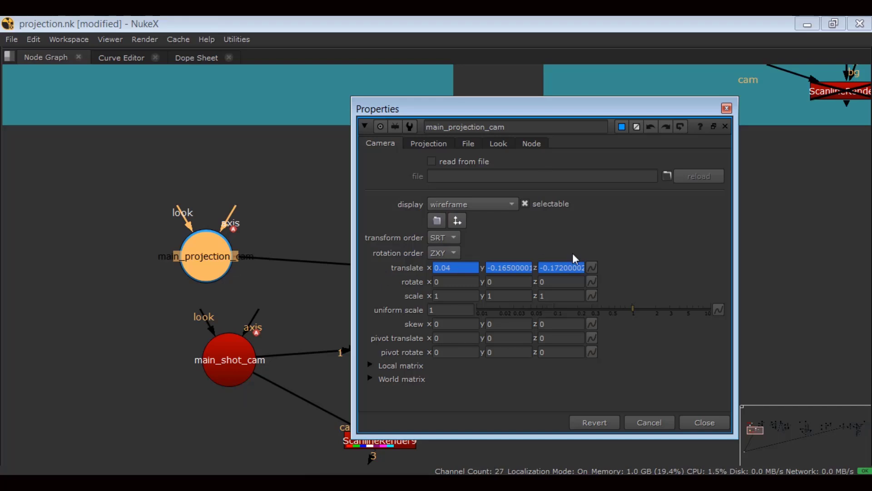
pyautogui.click(591, 268)
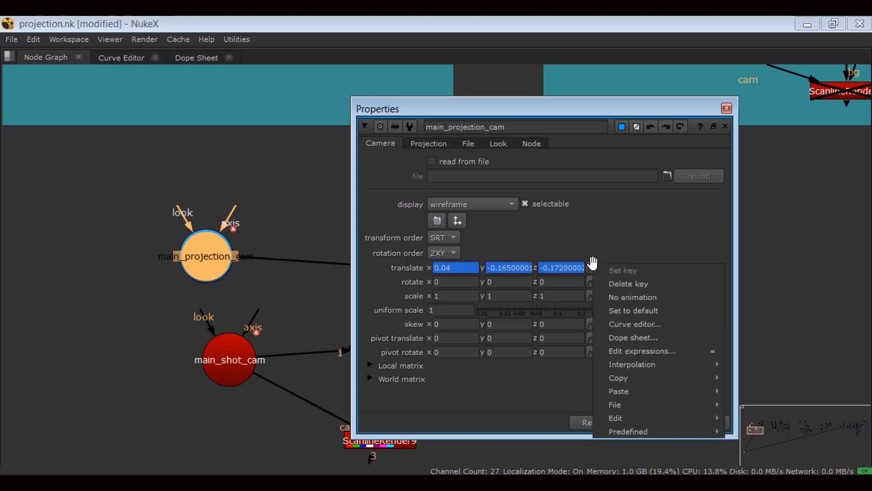
pyautogui.click(609, 298)
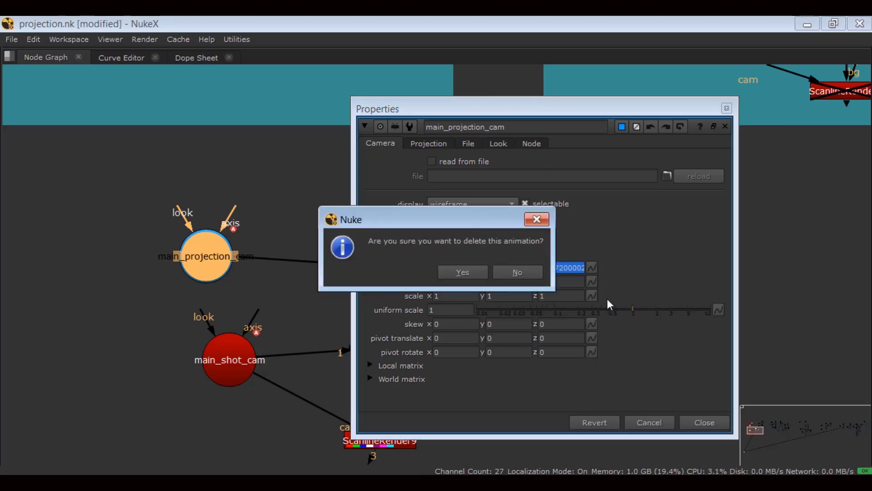
pyautogui.click(462, 273)
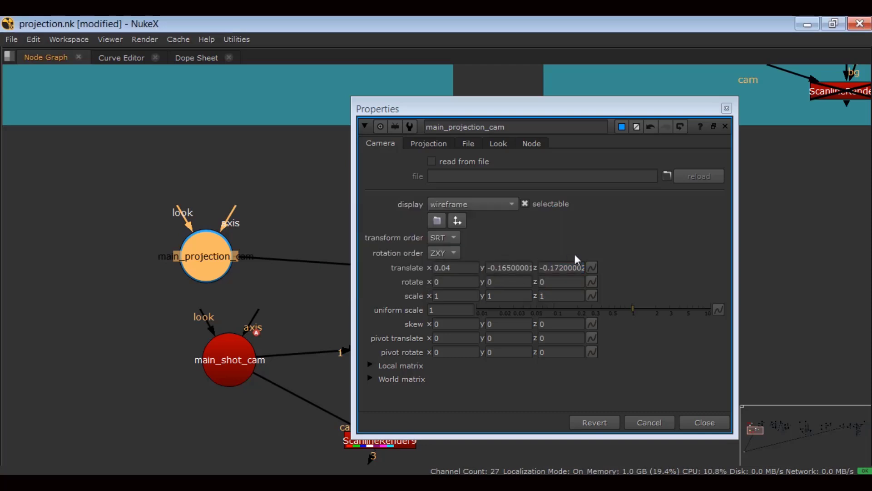